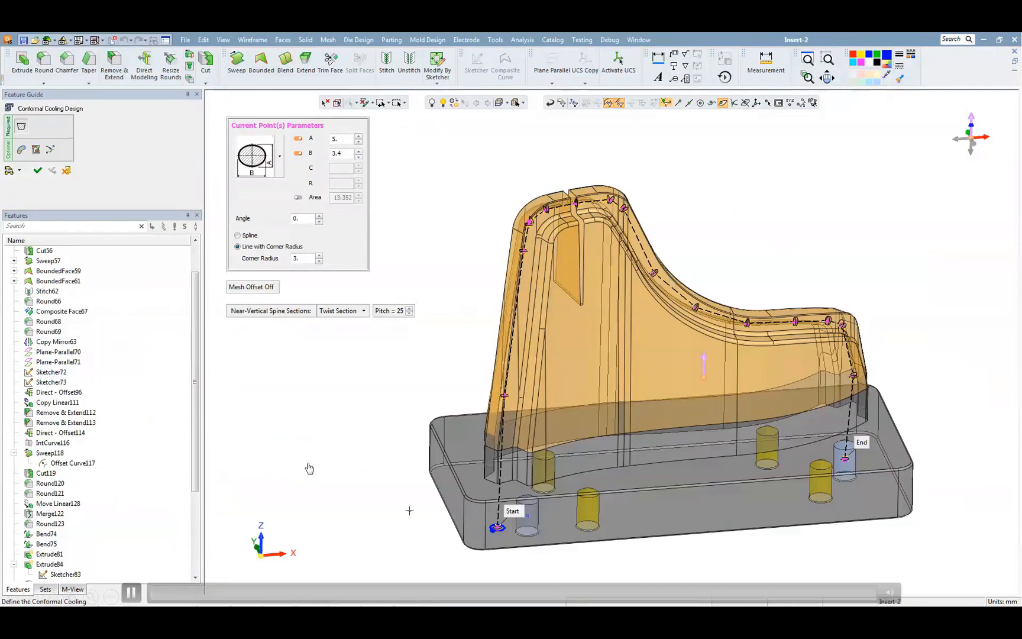
Step: Run the overhang area analysis on the conformal cooling channel with a 45-degree overhang angle and 2 mm minimum width
{"action": "middle_click_drag", "start_coordinate": [415, 511], "coordinate": [338, 441]}
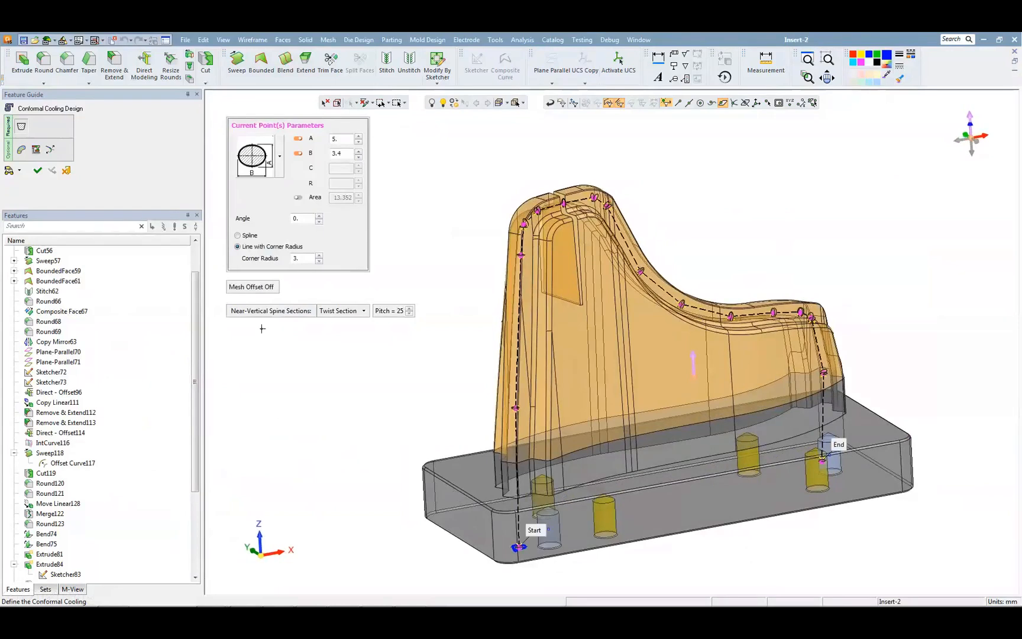
{"action": "left_click", "coordinate": [21, 149]}
{"action": "left_click", "coordinate": [252, 158]}
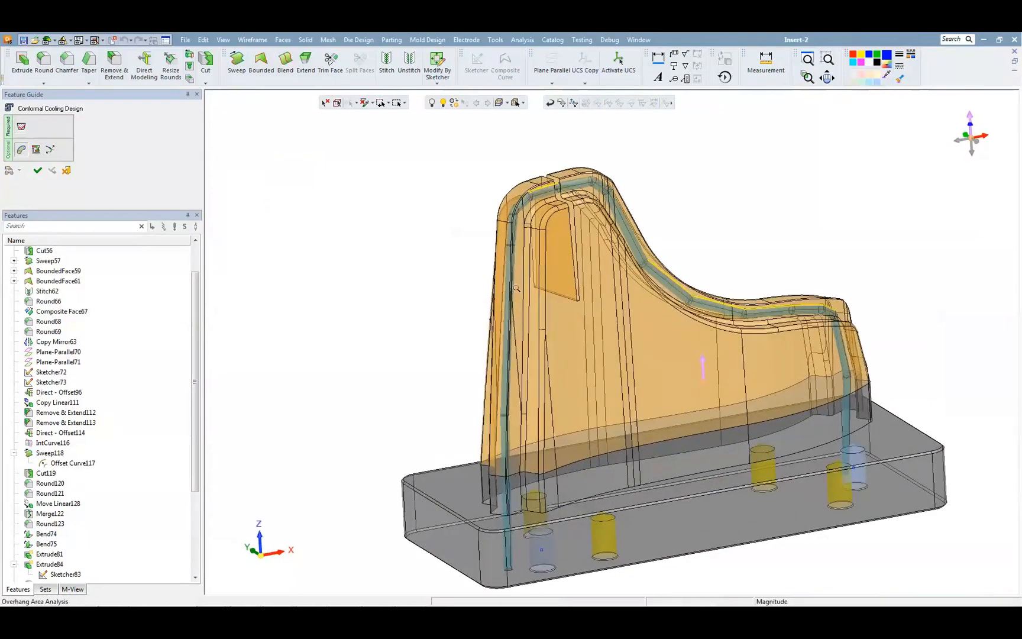
Step: Examine the overhang areas highlighted along the cooling channel from several viewing angles
{"action": "scroll", "coordinate": [400, 349], "scroll_direction": "up", "scroll_amount": 6}
{"action": "middle_click_drag", "start_coordinate": [480, 438], "coordinate": [324, 394]}
{"action": "scroll", "coordinate": [615, 438], "scroll_direction": "up", "scroll_amount": 3}
{"action": "middle_click_drag", "start_coordinate": [619, 426], "coordinate": [612, 491]}
{"action": "scroll", "coordinate": [591, 478], "scroll_direction": "up", "scroll_amount": 2}
{"action": "right_click_drag", "start_coordinate": [591, 478], "coordinate": [630, 562], "text": "ctrl"}
{"action": "middle_click_drag", "start_coordinate": [630, 562], "coordinate": [658, 456]}
{"action": "right_click_drag", "start_coordinate": [527, 402], "coordinate": [514, 491], "text": "ctrl"}
{"action": "middle_click_drag", "start_coordinate": [513, 490], "coordinate": [637, 384], "text": "ctrl"}
{"action": "right_click_drag", "start_coordinate": [638, 384], "coordinate": [634, 500], "text": "ctrl"}
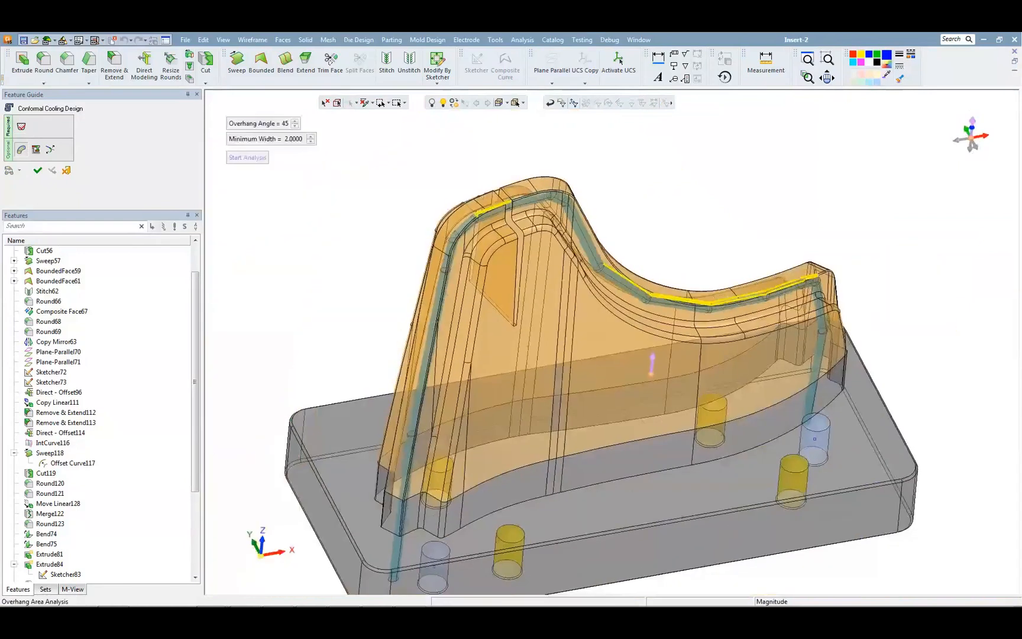
Step: Set the channel's elliptical section dimension B to 2.4 mm at the current spine points and preview the result
{"action": "left_click", "coordinate": [22, 127]}
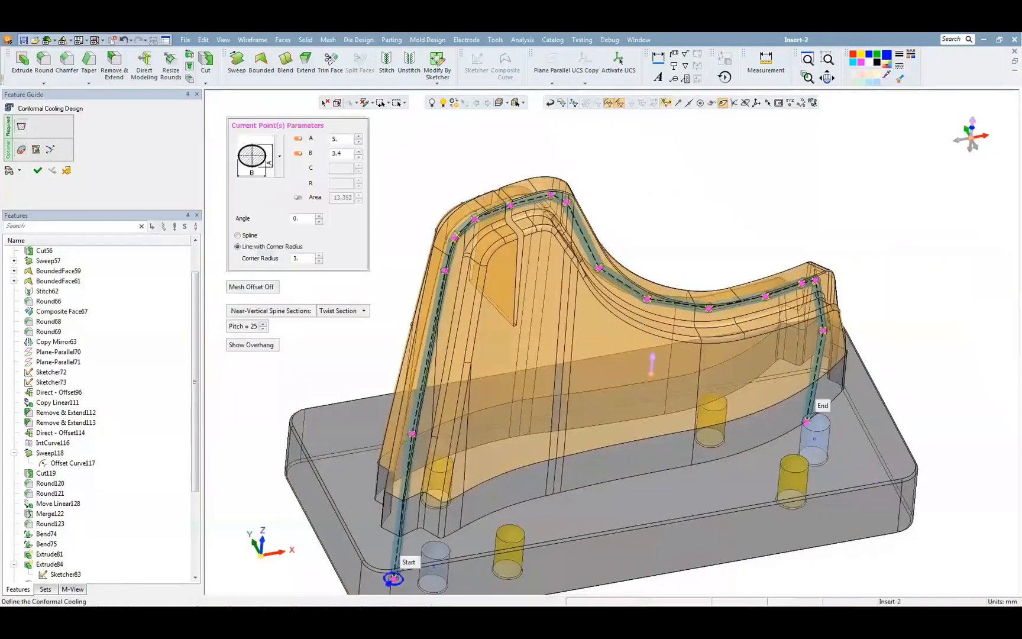
{"action": "left_click", "coordinate": [359, 157]}
{"action": "left_click", "coordinate": [10, 170]}
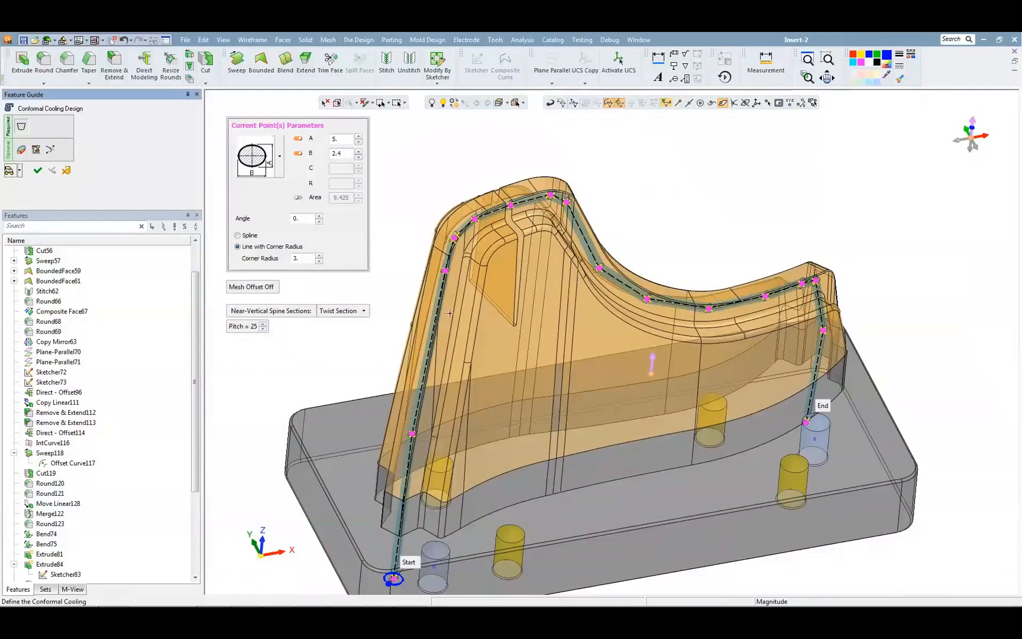
{"action": "middle_click_drag", "start_coordinate": [451, 313], "coordinate": [476, 400]}
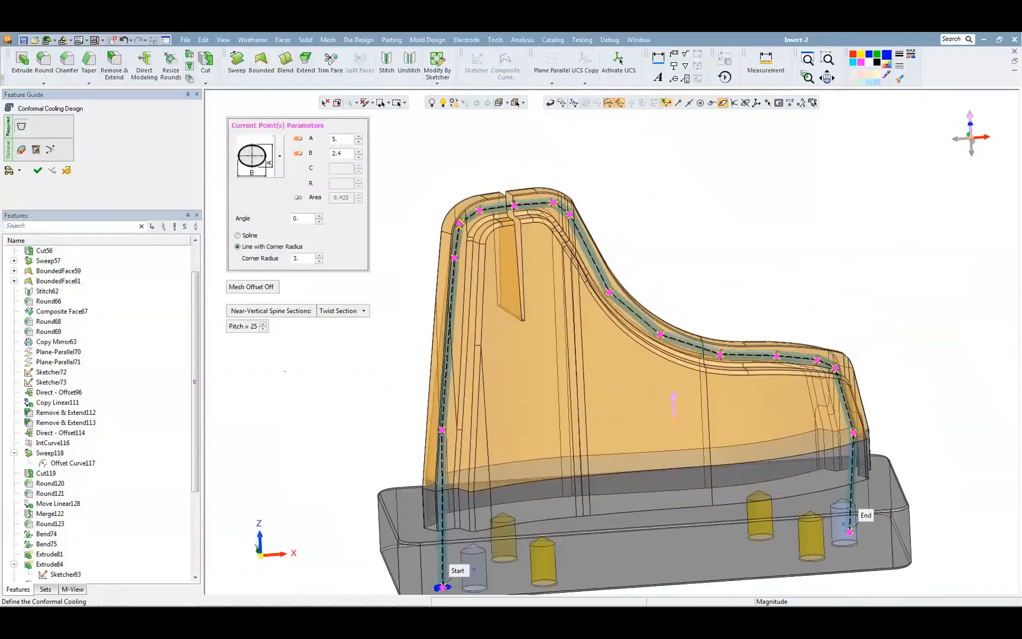
Step: Run the distance analysis with a 4 mm optimal distance and examine the channel around the insert's narrow slot
{"action": "left_click", "coordinate": [36, 149]}
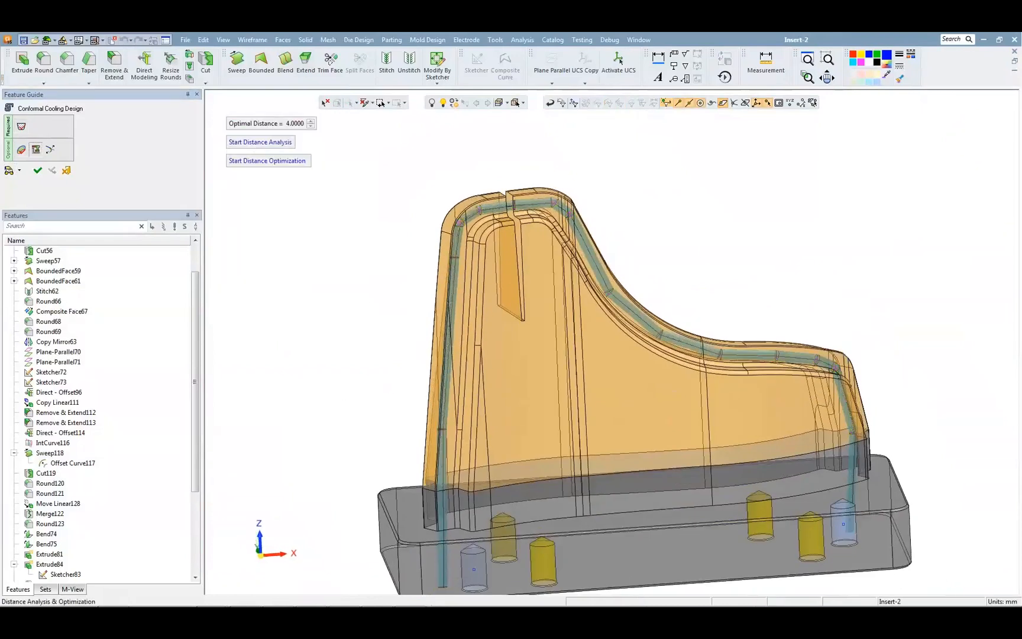
{"action": "left_click", "coordinate": [250, 144]}
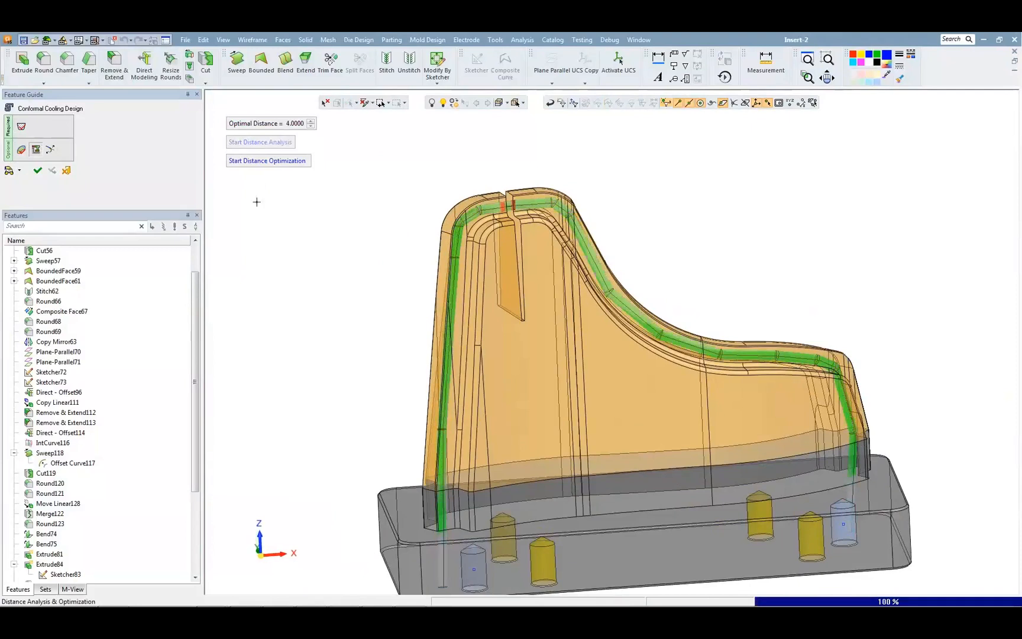
{"action": "scroll", "coordinate": [573, 449], "scroll_direction": "up", "scroll_amount": 3}
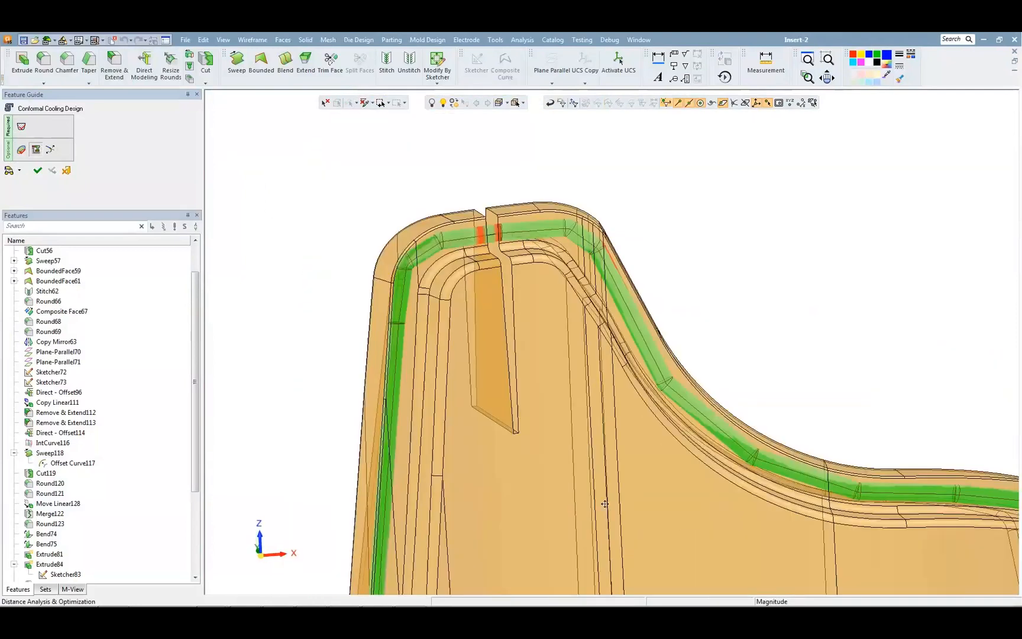
{"action": "middle_click_drag", "start_coordinate": [570, 288], "coordinate": [601, 291]}
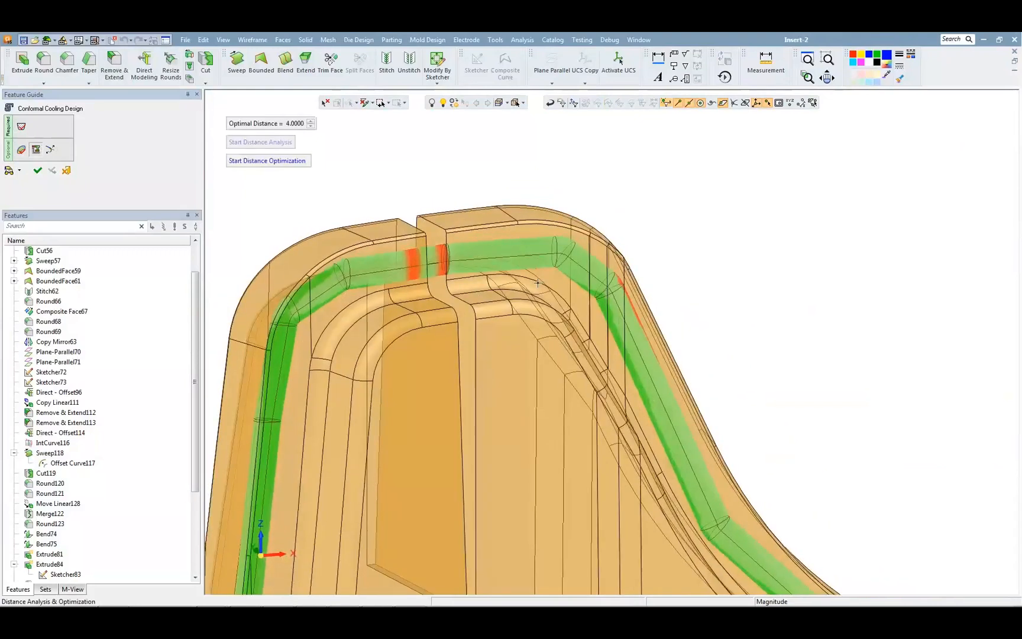
{"action": "scroll", "coordinate": [496, 381], "scroll_direction": "down", "scroll_amount": 3}
{"action": "middle_click_drag", "start_coordinate": [496, 380], "coordinate": [459, 343]}
{"action": "scroll", "coordinate": [449, 336], "scroll_direction": "down", "scroll_amount": 4}
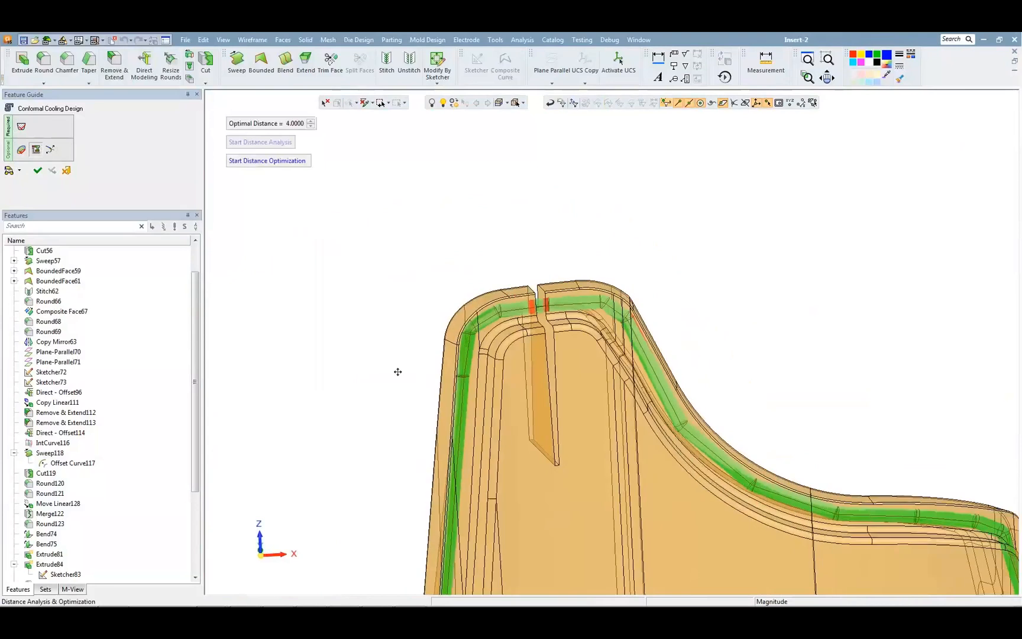
{"action": "middle_click_drag", "start_coordinate": [414, 411], "coordinate": [383, 286], "text": "ctrl"}
{"action": "middle_click_drag", "start_coordinate": [353, 365], "coordinate": [342, 360]}
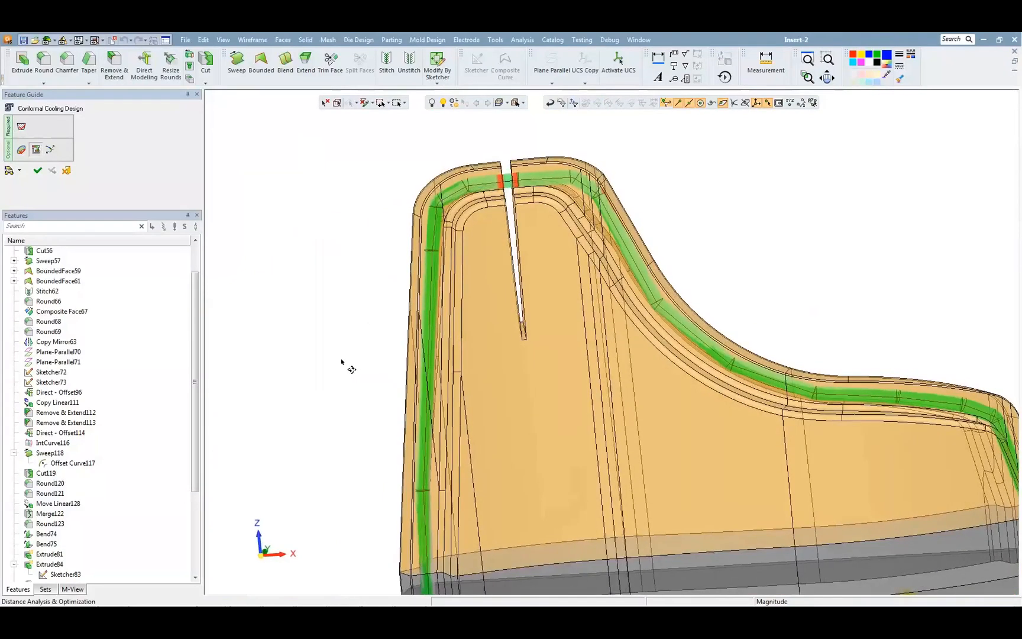
Step: Add a spine point that pulls the channel below the narrow slot, and shift the neighbouring points away from the slot and outer edge
{"action": "left_click", "coordinate": [21, 127]}
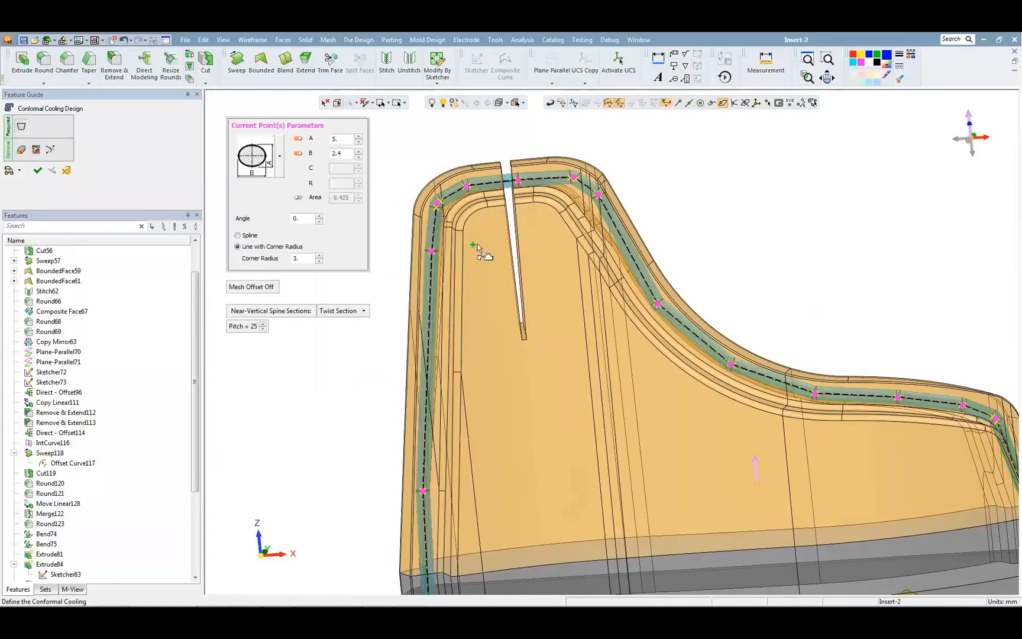
{"action": "middle_click_drag", "start_coordinate": [477, 248], "coordinate": [478, 243]}
{"action": "left_click_drag", "start_coordinate": [505, 184], "coordinate": [526, 347]}
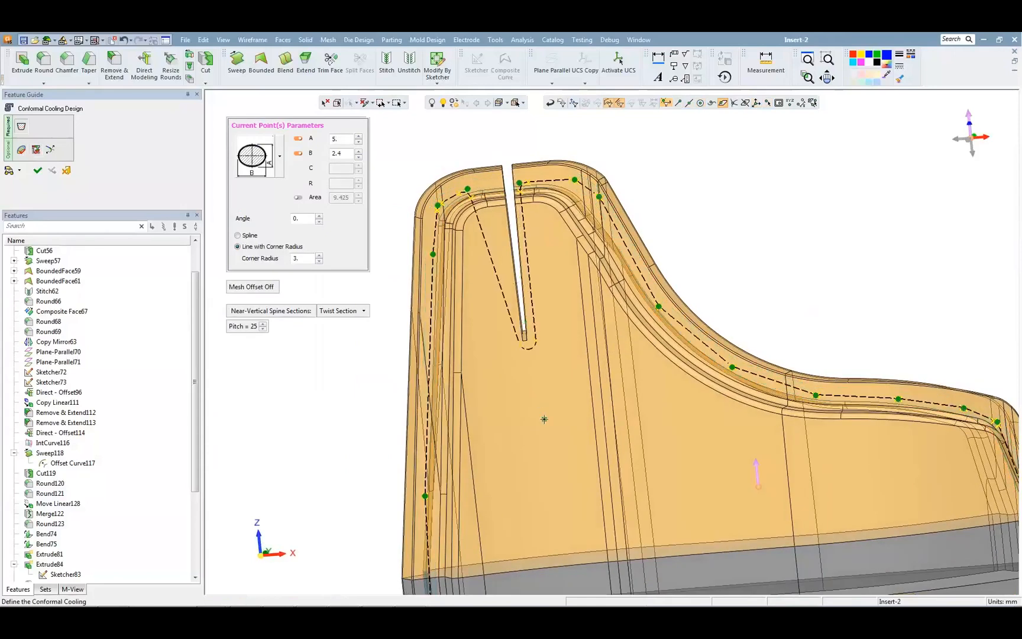
{"action": "left_click_drag", "start_coordinate": [540, 427], "coordinate": [546, 445]}
{"action": "left_click_drag", "start_coordinate": [519, 182], "coordinate": [536, 185]}
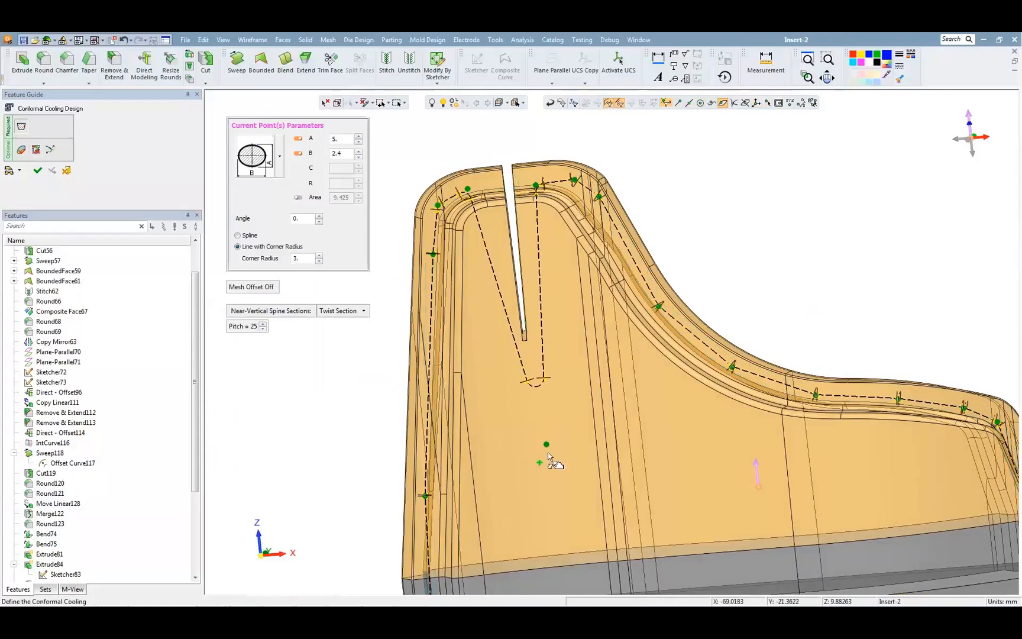
{"action": "left_click_drag", "start_coordinate": [546, 445], "coordinate": [539, 447]}
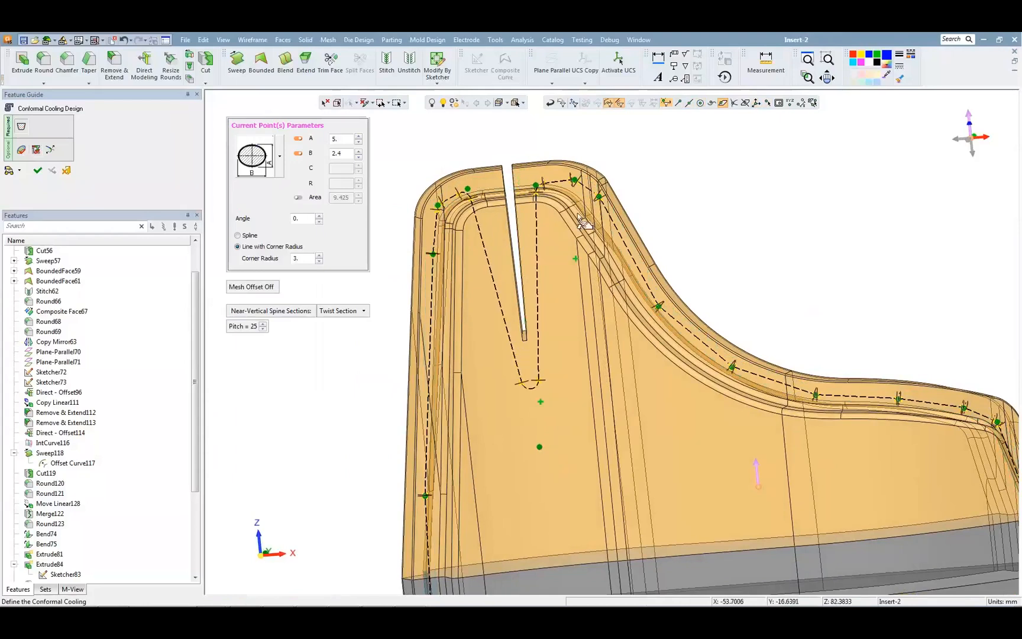
{"action": "left_click_drag", "start_coordinate": [574, 180], "coordinate": [595, 205]}
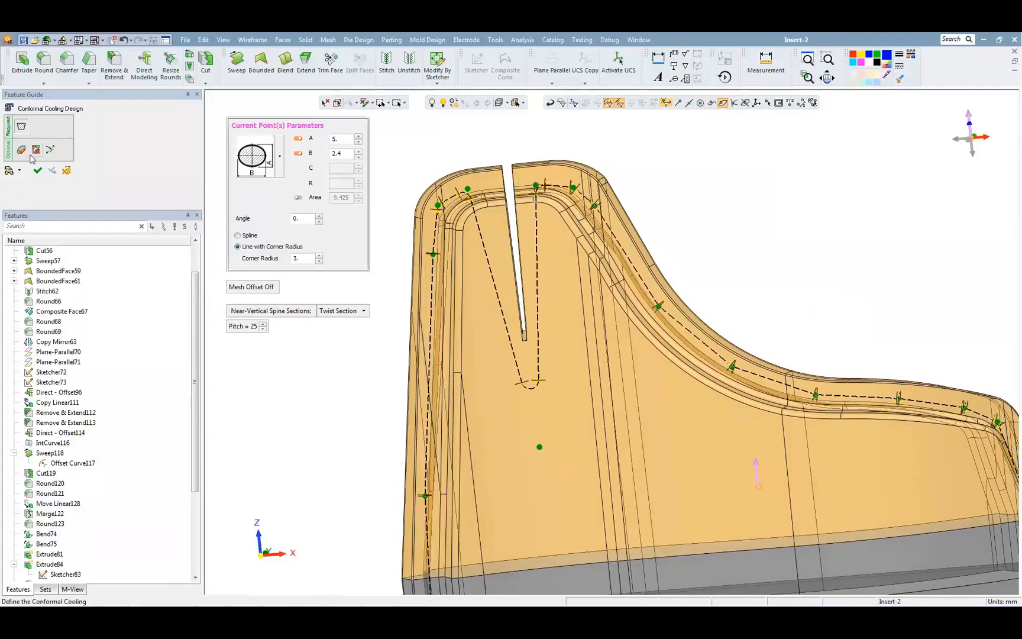
Step: Run the distance analysis on the rerouted channel with a 4 mm optimal distance
{"action": "left_click", "coordinate": [35, 151]}
{"action": "left_click", "coordinate": [238, 140]}
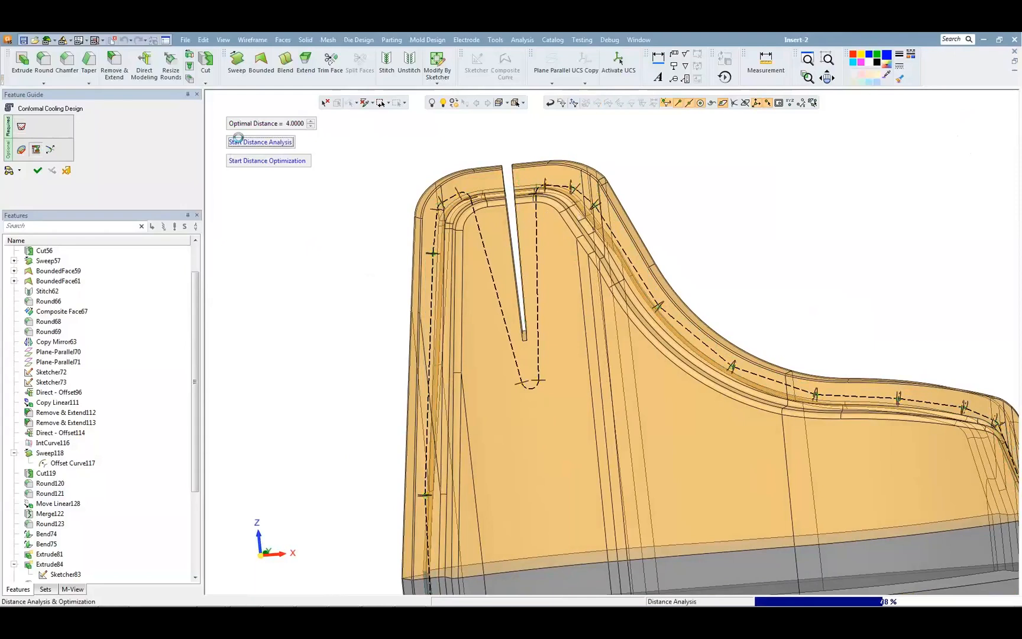
{"action": "middle_click_drag", "start_coordinate": [346, 296], "coordinate": [322, 275]}
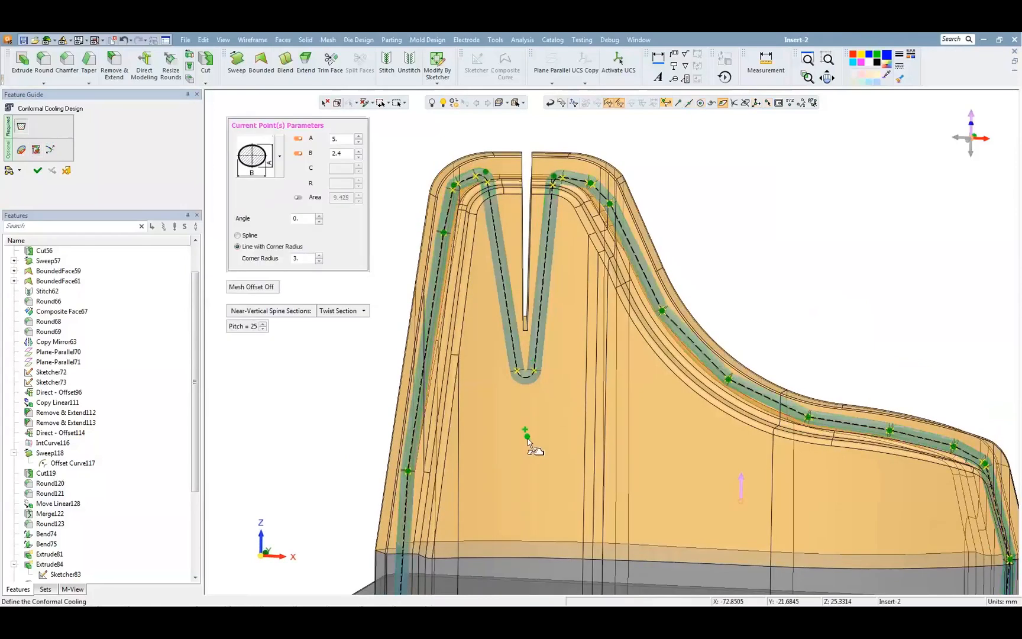
Step: Move the spine point under the slot slightly lower and nudge the upper point beside the slot away from it
{"action": "left_click_drag", "start_coordinate": [528, 445], "coordinate": [530, 456]}
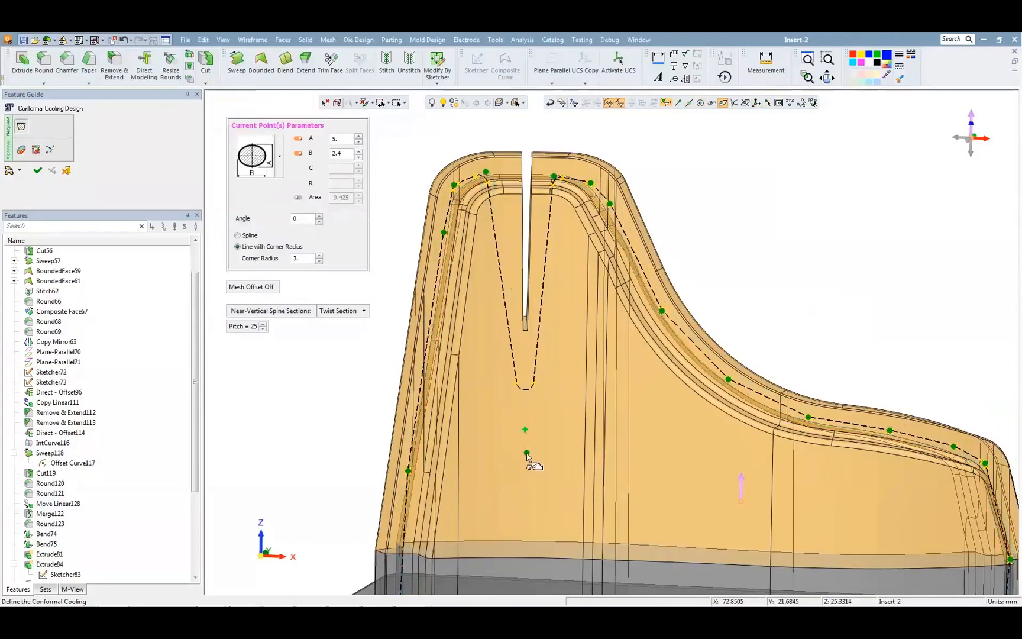
{"action": "left_click_drag", "start_coordinate": [555, 177], "coordinate": [557, 178]}
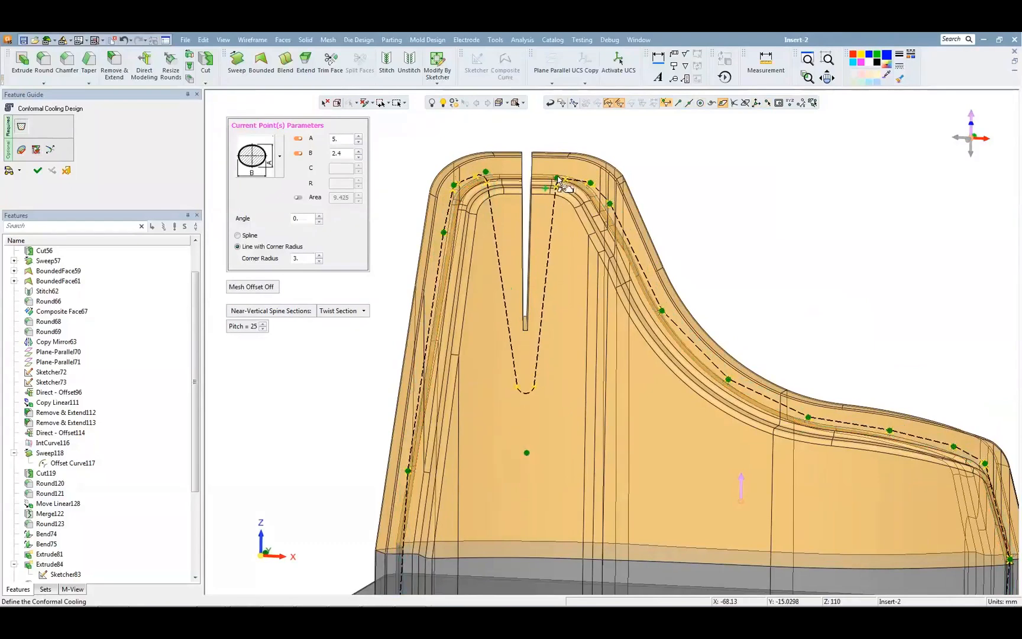
Step: Check the adjusted channel with the distance analysis at 4 mm and complete the conformal cooling feature
{"action": "left_click", "coordinate": [22, 150]}
{"action": "left_click", "coordinate": [262, 144]}
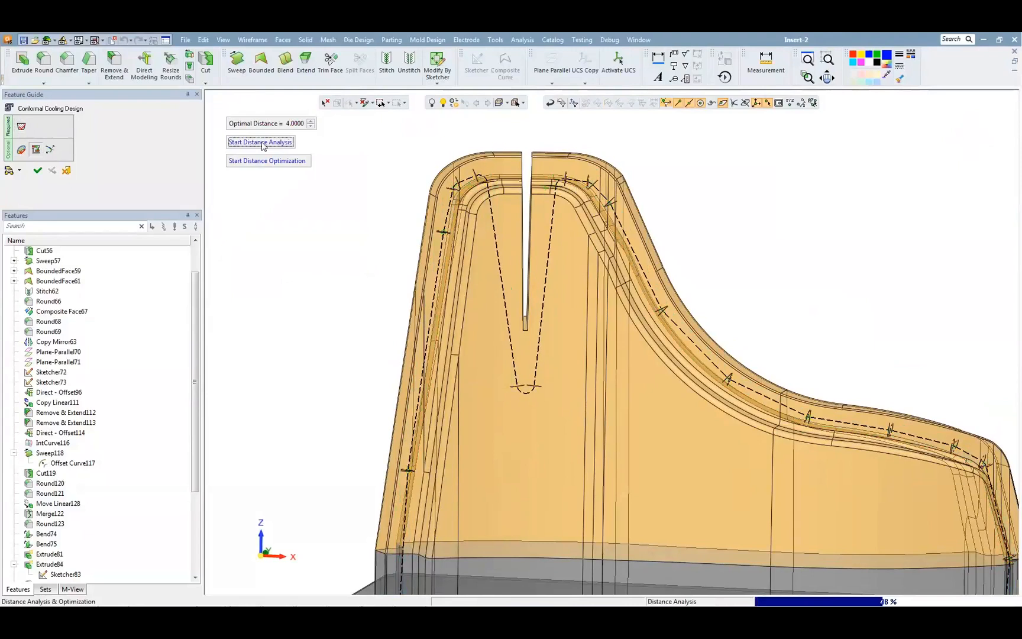
{"action": "left_click_drag", "start_coordinate": [392, 288], "coordinate": [393, 304], "text": "ctrl"}
{"action": "right_click_drag", "start_coordinate": [392, 304], "coordinate": [381, 509], "text": "ctrl"}
{"action": "left_click_drag", "start_coordinate": [388, 438], "coordinate": [411, 391], "text": "ctrl"}
{"action": "middle_click", "coordinate": [382, 335]}
{"action": "left_click", "coordinate": [382, 335]}
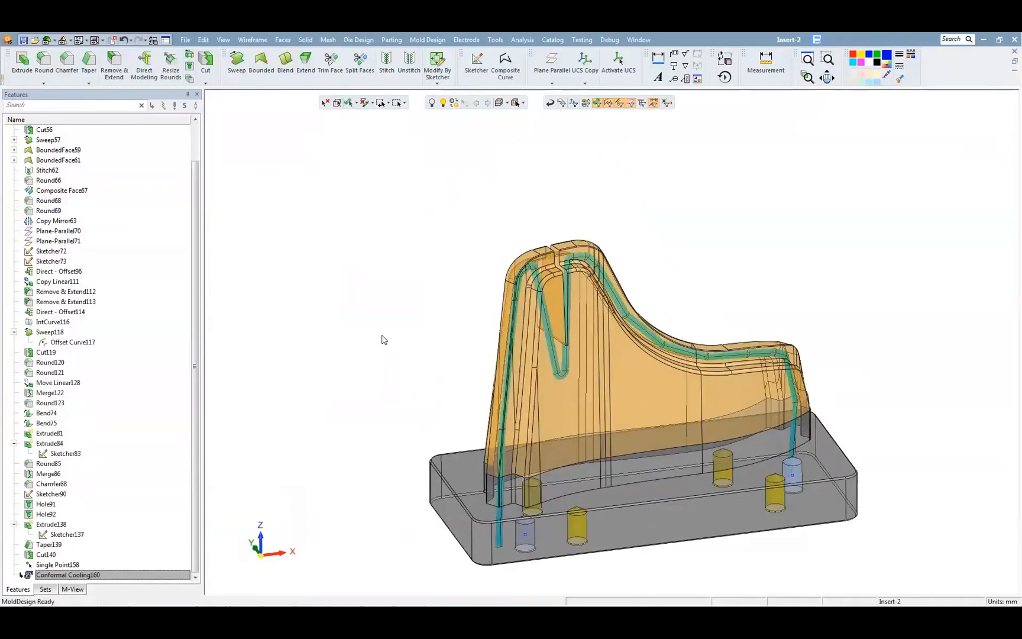
Step: Start an auto conformal cooling on the insert's orange faces and pick the existing cooling channel as the optional object
{"action": "left_click", "coordinate": [428, 40]}
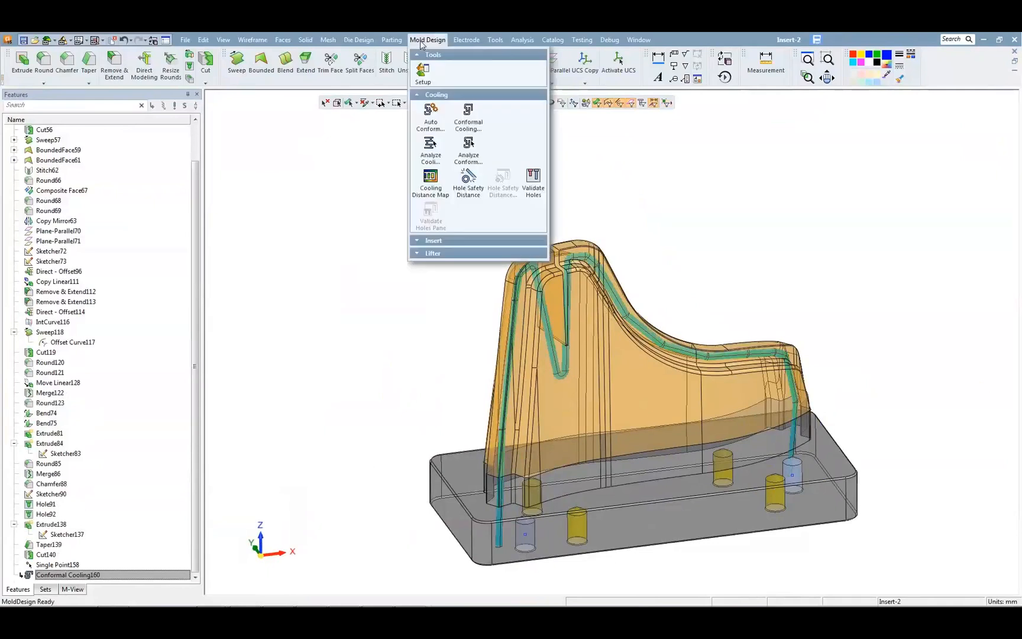
{"action": "left_click", "coordinate": [431, 122]}
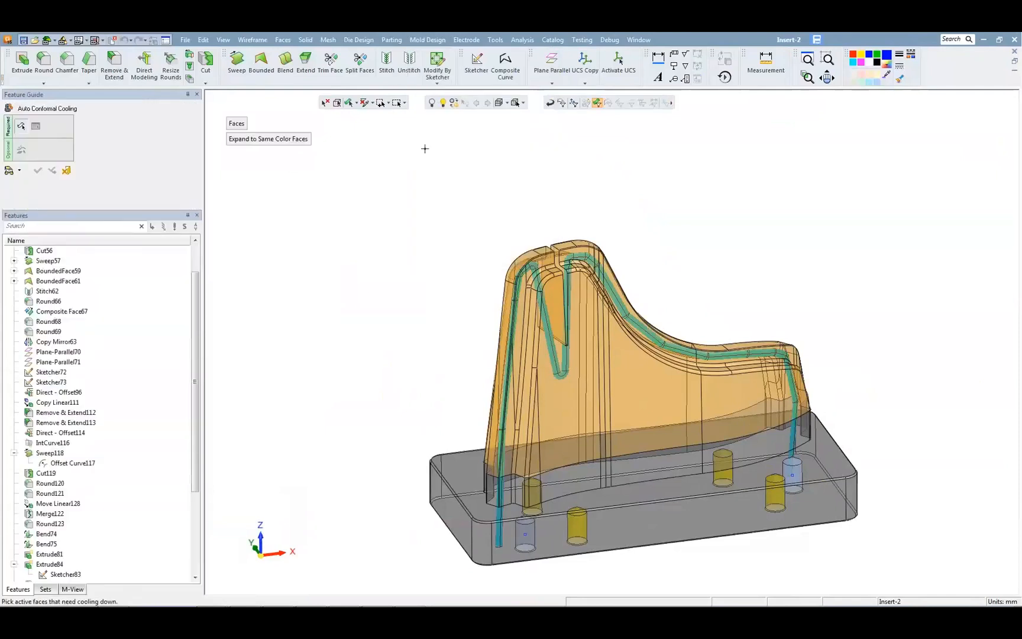
{"action": "left_click", "coordinate": [597, 354]}
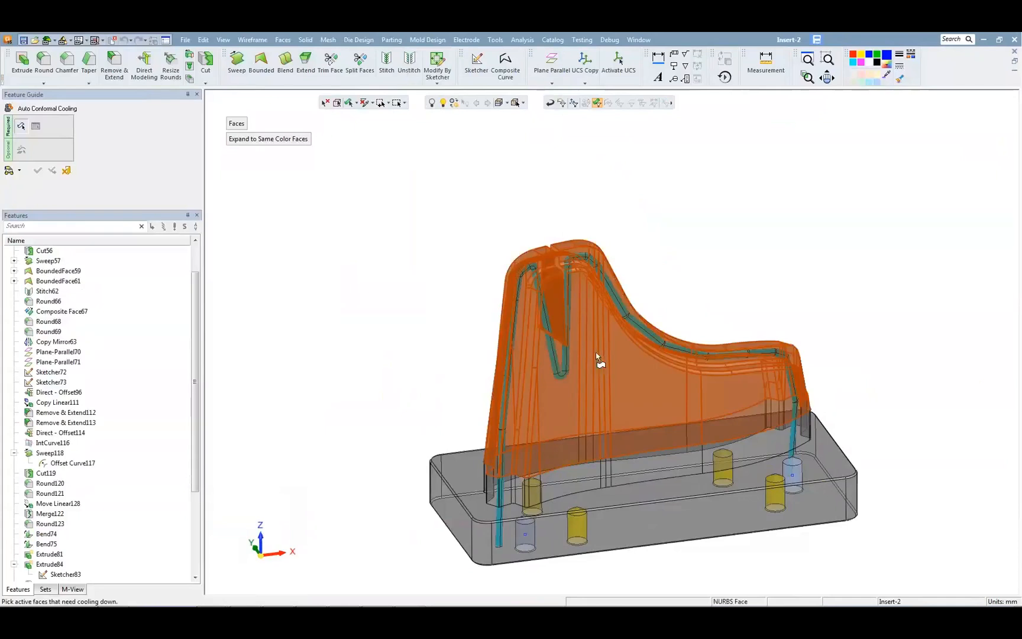
{"action": "middle_click", "coordinate": [446, 231]}
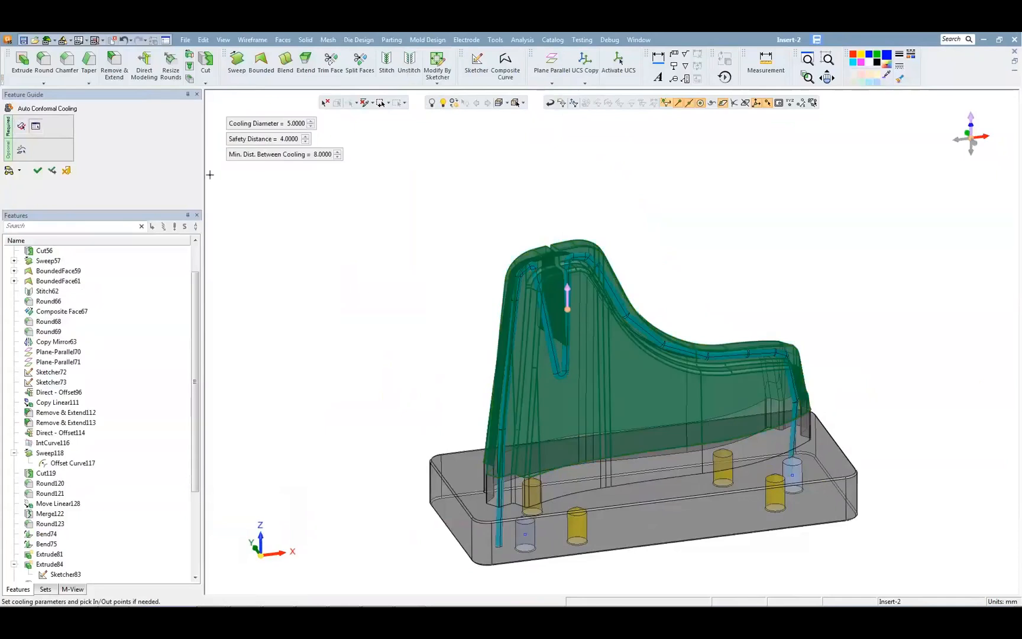
{"action": "left_click", "coordinate": [21, 151]}
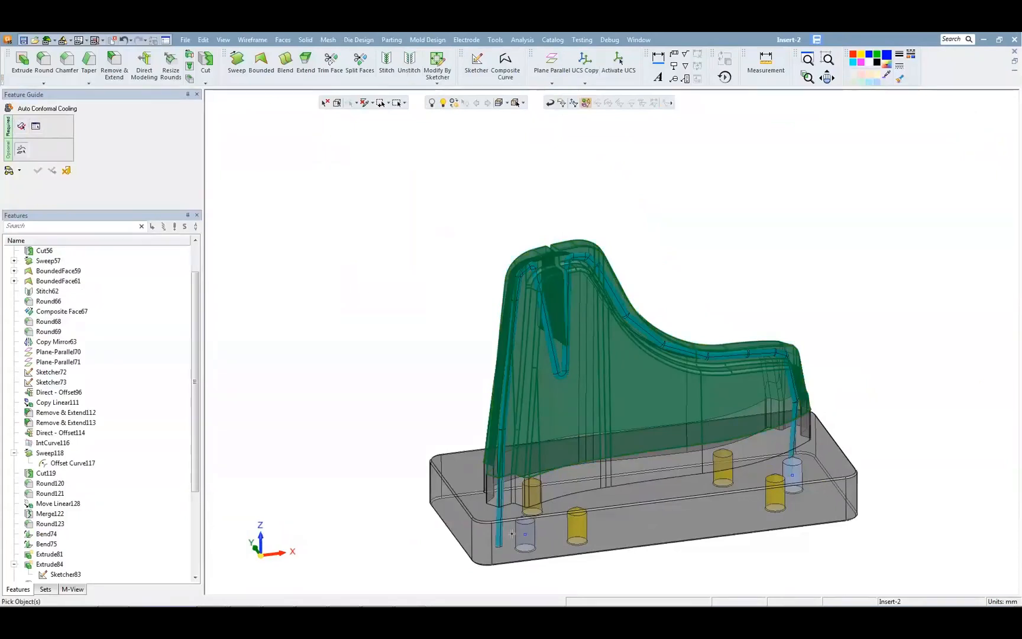
{"action": "left_click", "coordinate": [39, 125]}
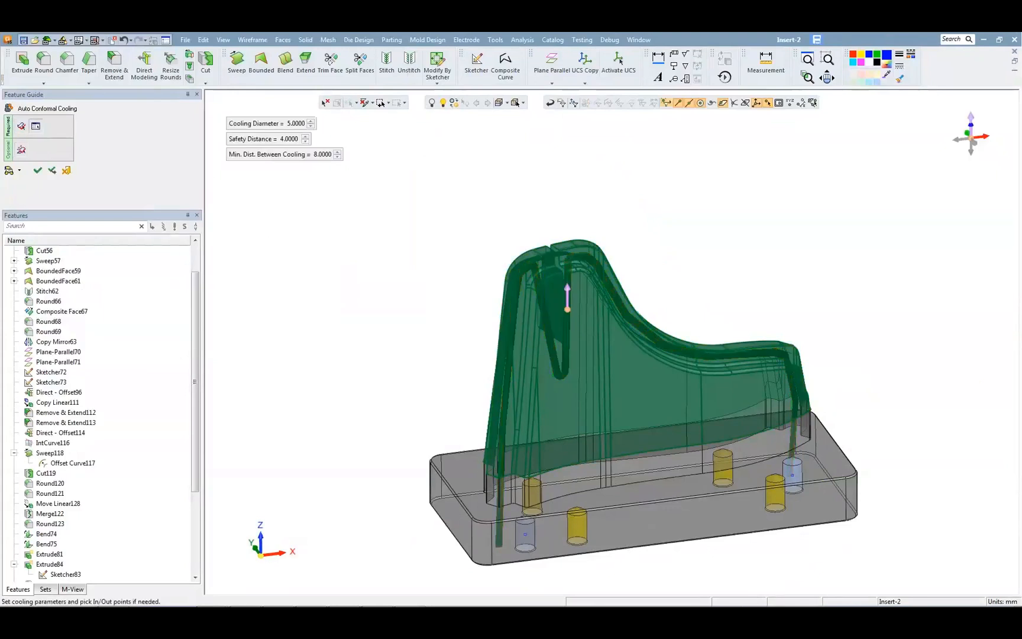
Step: Set the In and Out points at the two blue holes and generate the circuit with 5 mm diameter, 4 mm safety distance and 8 mm spacing
{"action": "double_click", "coordinate": [768, 105]}
{"action": "left_click", "coordinate": [526, 535]}
{"action": "left_click", "coordinate": [794, 476]}
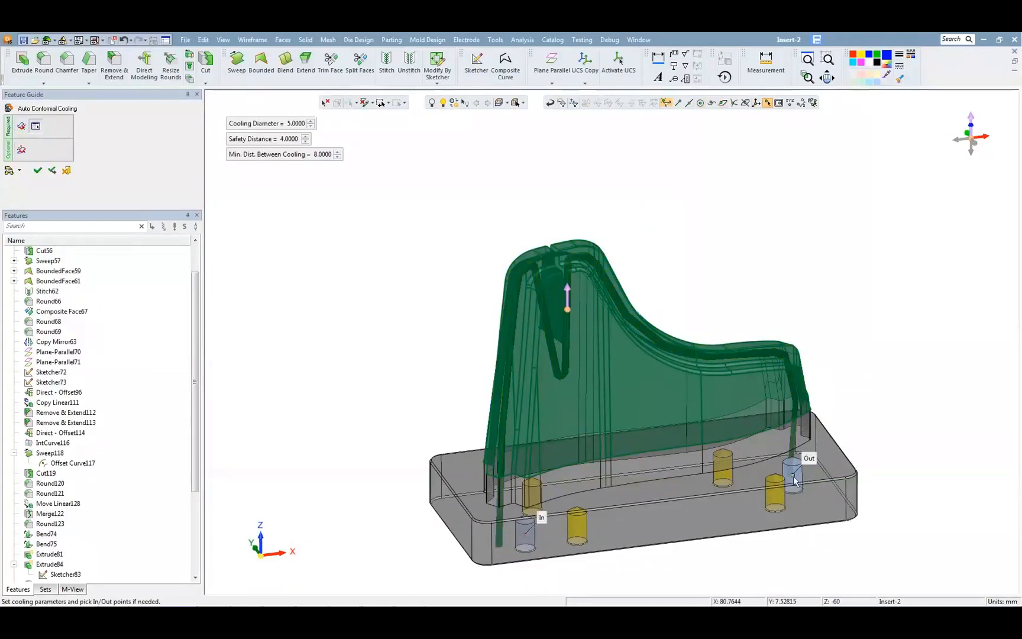
{"action": "middle_click", "coordinate": [358, 310]}
{"action": "left_click", "coordinate": [358, 309]}
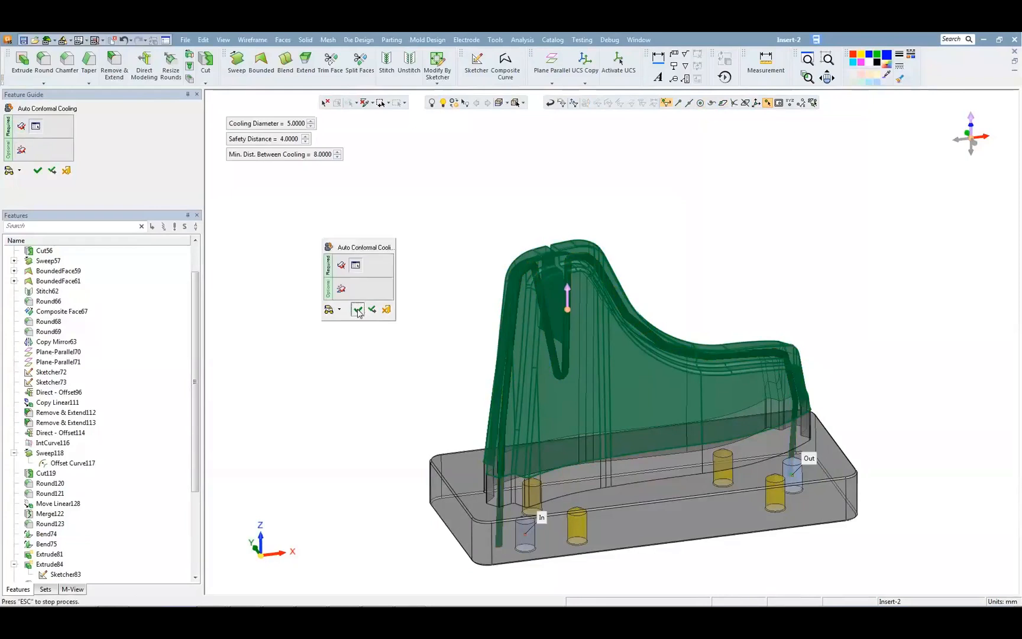
{"action": "middle_click_drag", "start_coordinate": [461, 364], "coordinate": [422, 367]}
Step: Start a new conformal cooling design and pick the auto-generated circuit curve as its spine
{"action": "left_click", "coordinate": [427, 40]}
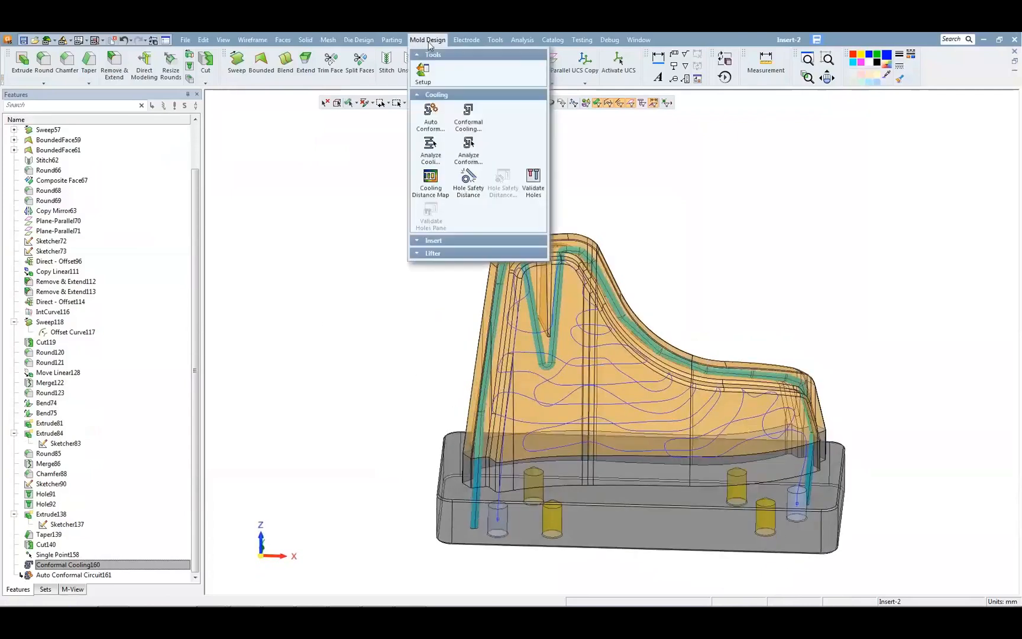
{"action": "left_click", "coordinate": [468, 116]}
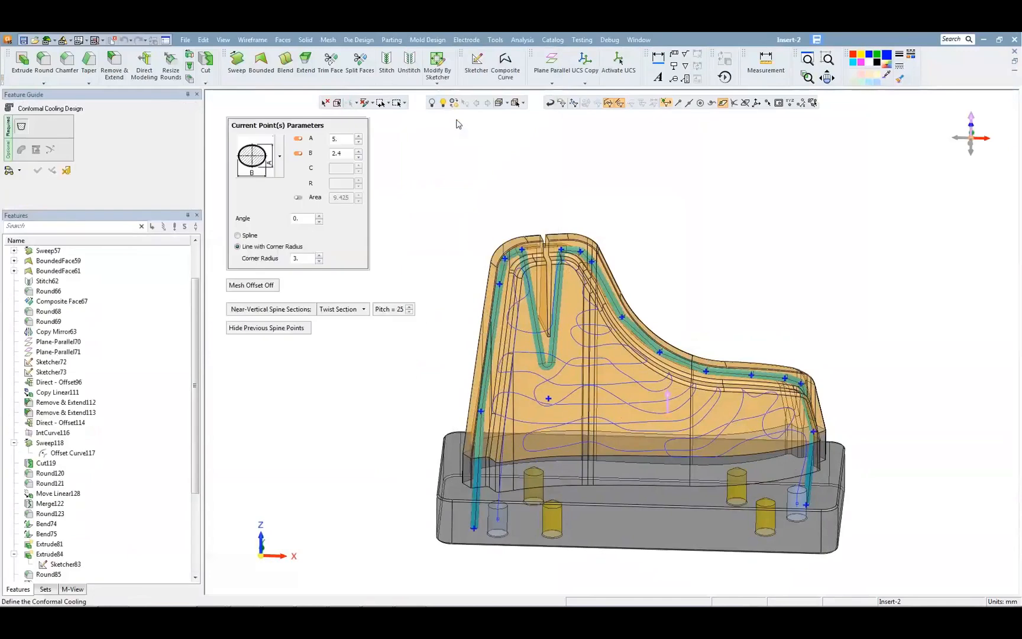
{"action": "left_click", "coordinate": [522, 356]}
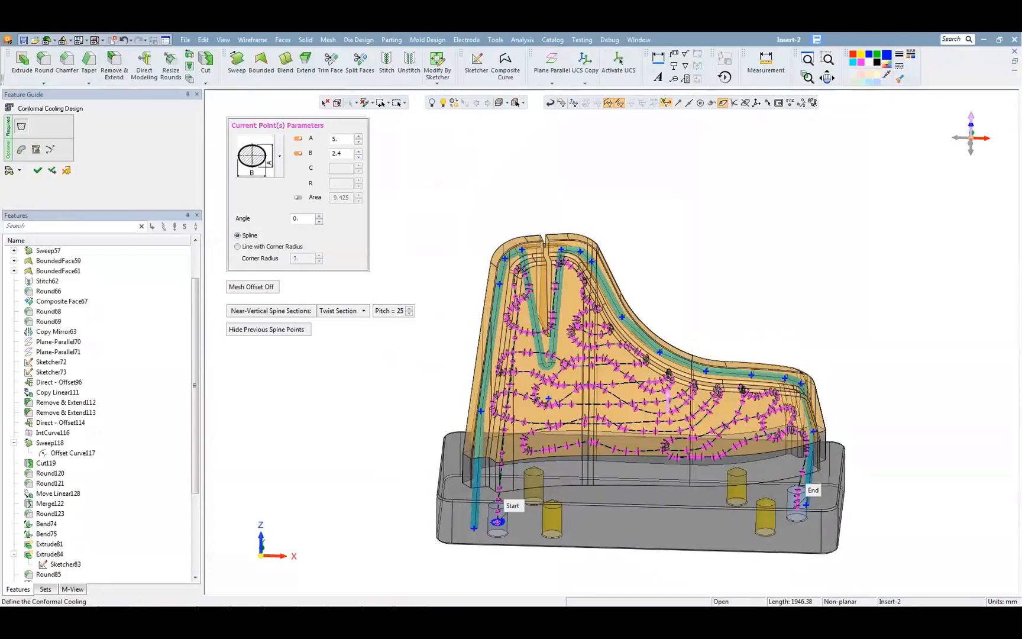
Step: Examine the spine's start and end at the two blue holes and display the slope definitions there
{"action": "right_click_drag", "start_coordinate": [445, 510], "coordinate": [532, 310], "text": "ctrl"}
{"action": "left_click_drag", "start_coordinate": [531, 310], "coordinate": [494, 358], "text": "ctrl"}
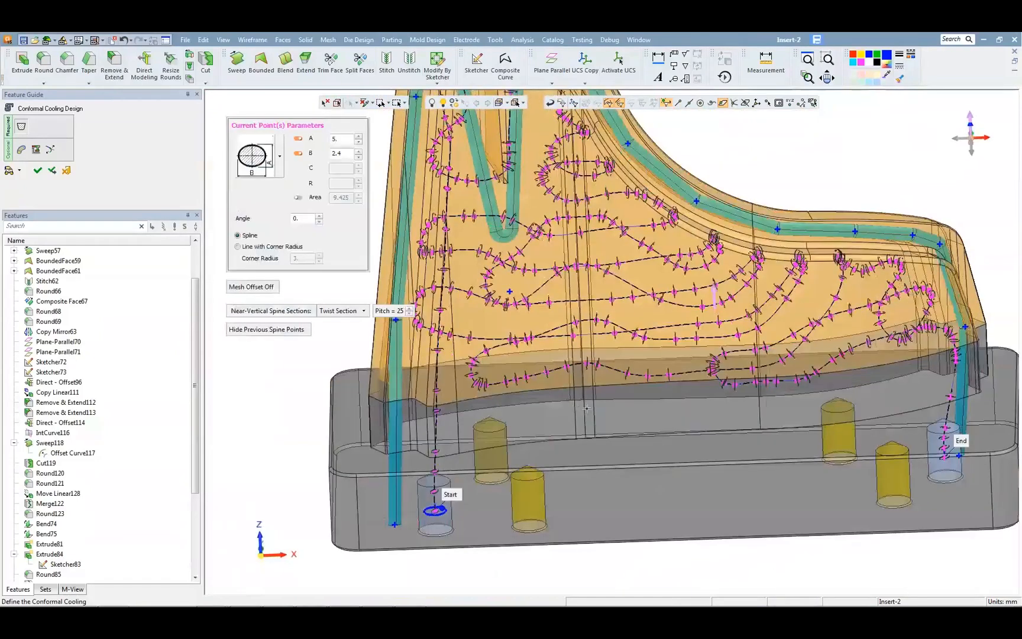
{"action": "middle_click_drag", "start_coordinate": [689, 338], "coordinate": [498, 308], "text": "ctrl"}
{"action": "right_click_drag", "start_coordinate": [503, 314], "coordinate": [510, 352], "text": "ctrl"}
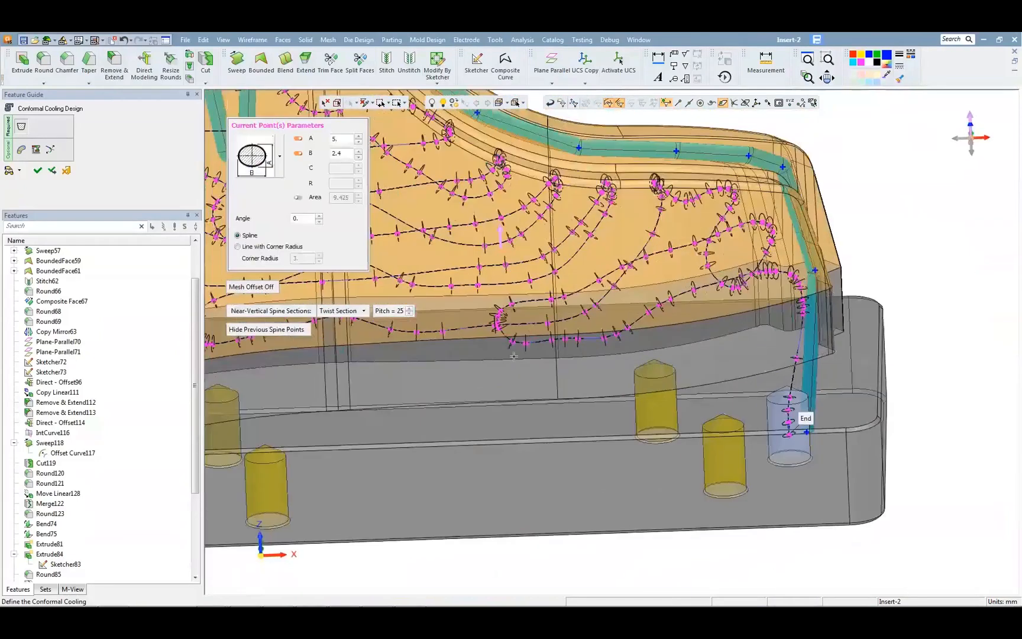
{"action": "left_click", "coordinate": [49, 149]}
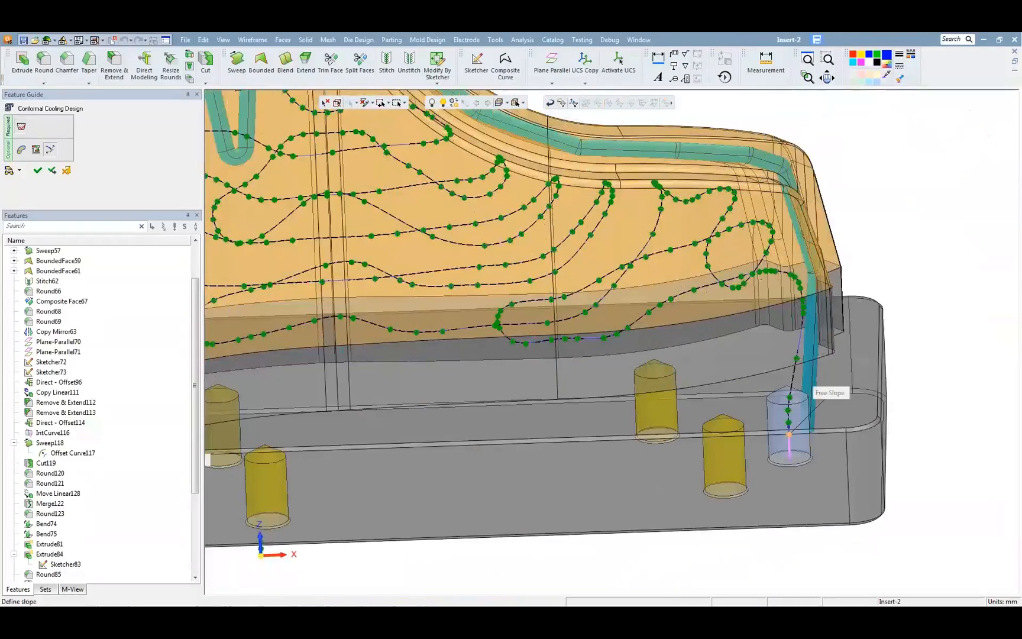
{"action": "right_click_drag", "start_coordinate": [739, 466], "coordinate": [584, 411], "text": "ctrl"}
{"action": "mouse_move", "coordinate": [584, 411]}
{"action": "left_mouse_down", "text": "ctrl"}
{"action": "mouse_move", "coordinate": [618, 457]}
{"action": "mouse_move", "coordinate": [571, 411]}
{"action": "left_mouse_up", "text": "ctrl"}
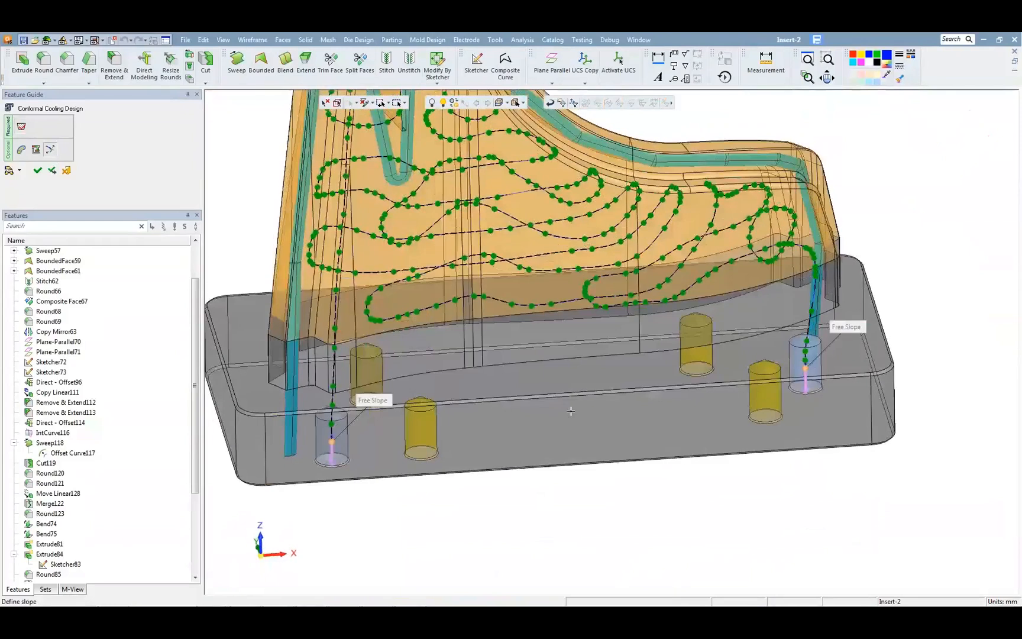
Step: Run the overhang analysis with a 45° overhang angle and 2 mm minimum width, and examine the channel from several sides
{"action": "left_click", "coordinate": [21, 149]}
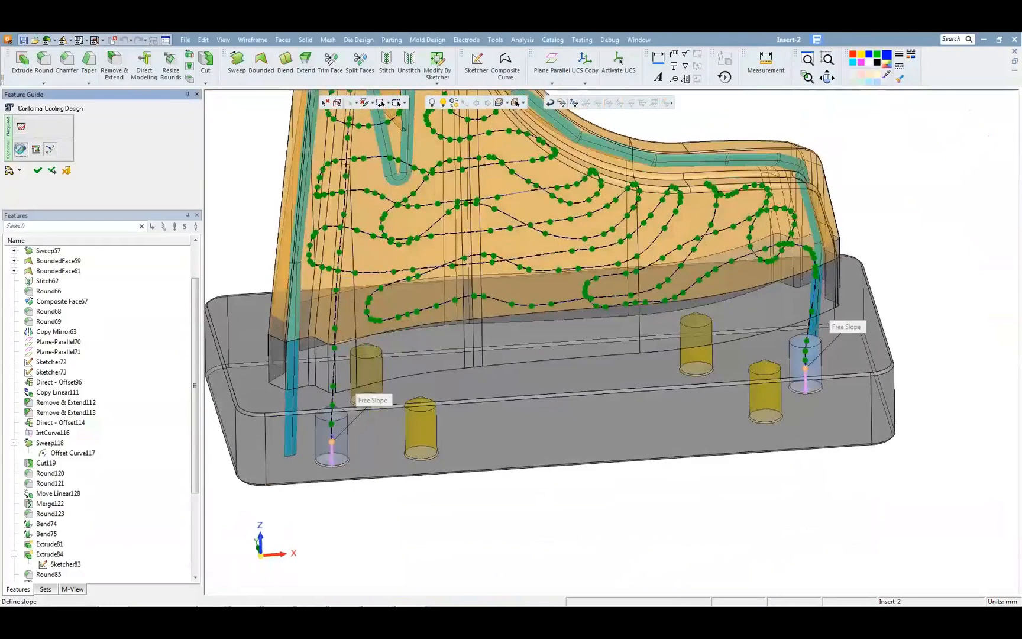
{"action": "left_click", "coordinate": [247, 157]}
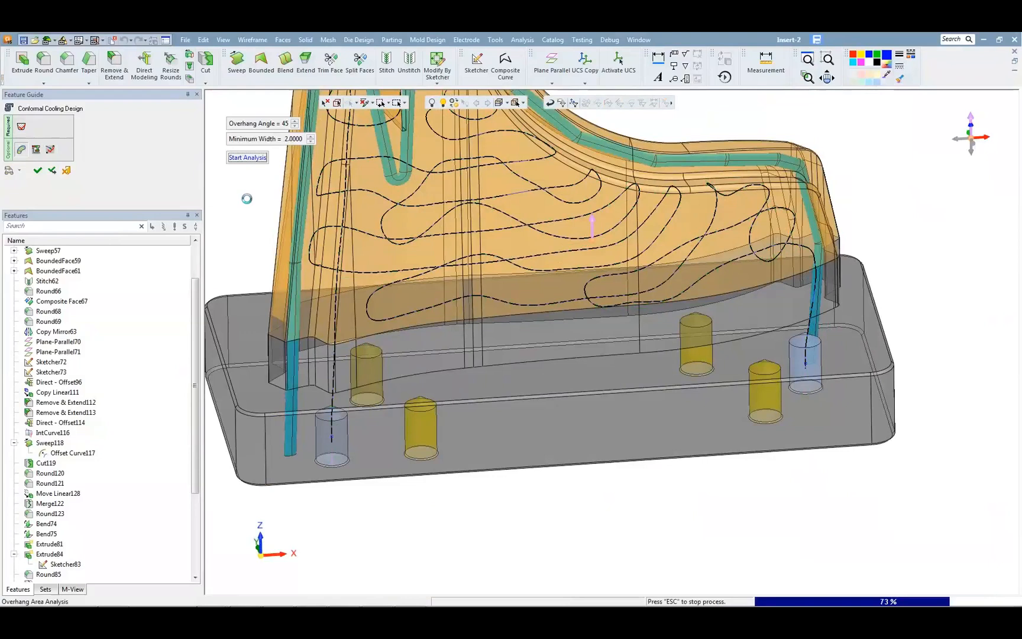
{"action": "right_click_drag", "start_coordinate": [470, 196], "coordinate": [468, 299], "text": "ctrl"}
{"action": "middle_click_drag", "start_coordinate": [468, 299], "coordinate": [471, 416], "text": "ctrl"}
{"action": "right_click_drag", "start_coordinate": [470, 416], "coordinate": [440, 329], "text": "ctrl"}
{"action": "middle_click_drag", "start_coordinate": [441, 329], "coordinate": [495, 469], "text": "ctrl"}
{"action": "right_click_drag", "start_coordinate": [495, 468], "coordinate": [373, 279], "text": "ctrl"}
{"action": "mouse_move", "coordinate": [372, 278]}
{"action": "left_mouse_down", "text": "ctrl"}
{"action": "mouse_move", "coordinate": [367, 355]}
{"action": "mouse_move", "coordinate": [372, 283]}
{"action": "left_mouse_up", "text": "ctrl"}
{"action": "right_click_drag", "start_coordinate": [372, 283], "coordinate": [392, 454], "text": "ctrl"}
{"action": "middle_click_drag", "start_coordinate": [393, 454], "coordinate": [429, 290], "text": "ctrl"}
{"action": "right_click_drag", "start_coordinate": [429, 290], "coordinate": [436, 358], "text": "ctrl"}
Step: Run the distance analysis on the circuit channel at an optimal distance of 4 mm and complete the conformal cooling feature
{"action": "left_click", "coordinate": [40, 150]}
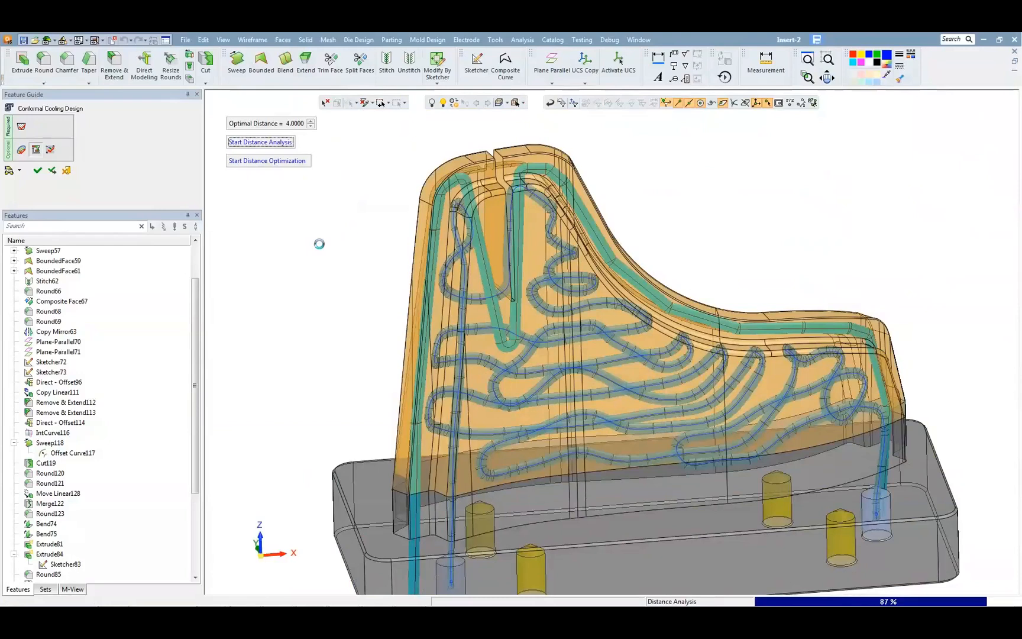
{"action": "middle_click_drag", "start_coordinate": [319, 244], "coordinate": [347, 324]}
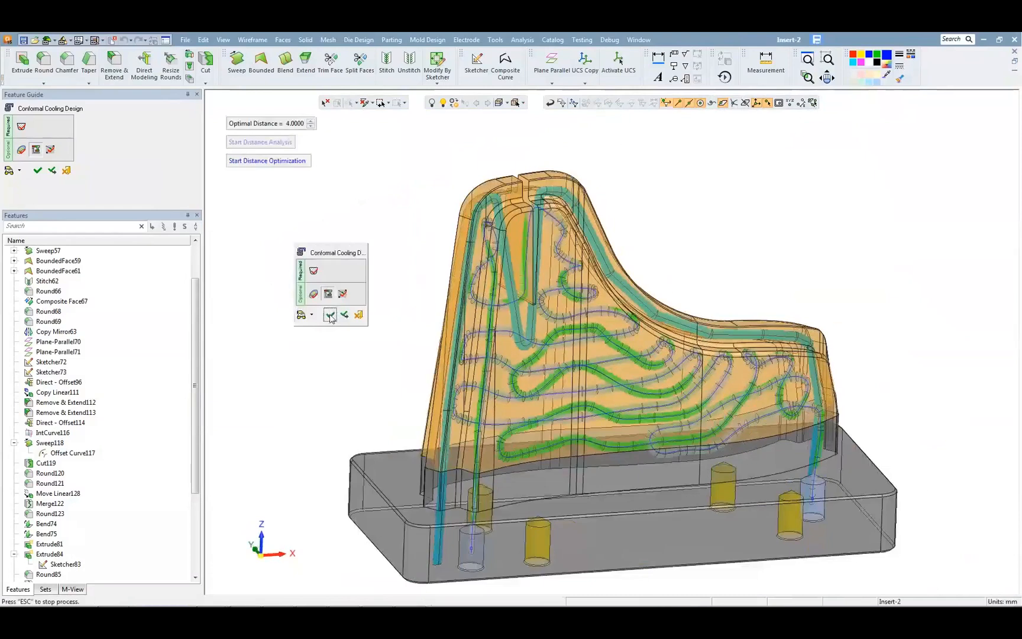
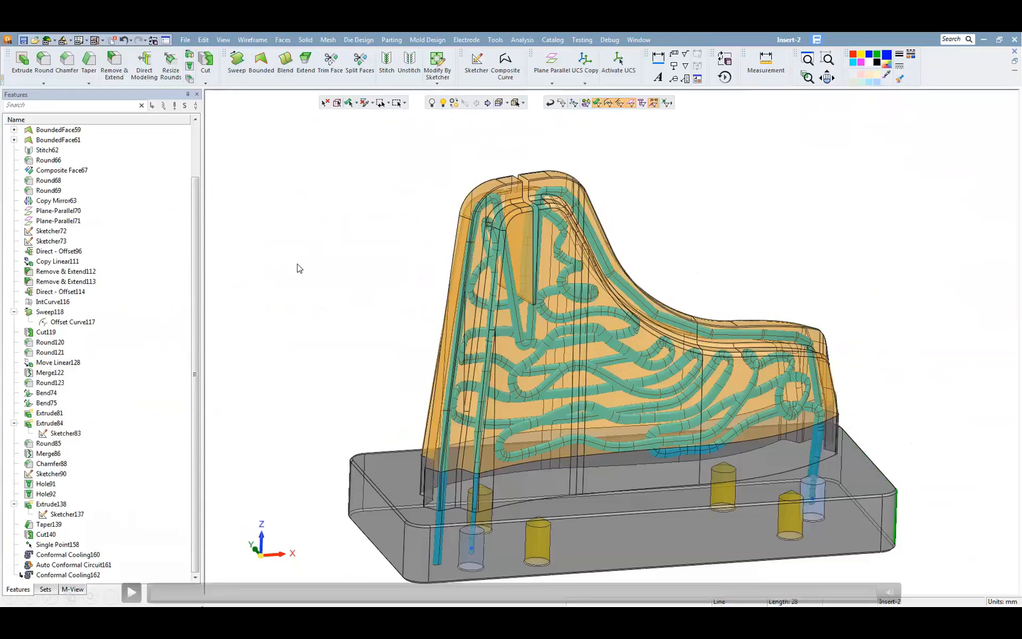
Step: Run the cooling distance map on the insert's conformal channel at normal accuracy and examine the coloured faces from several sides
{"action": "left_click", "coordinate": [131, 593]}
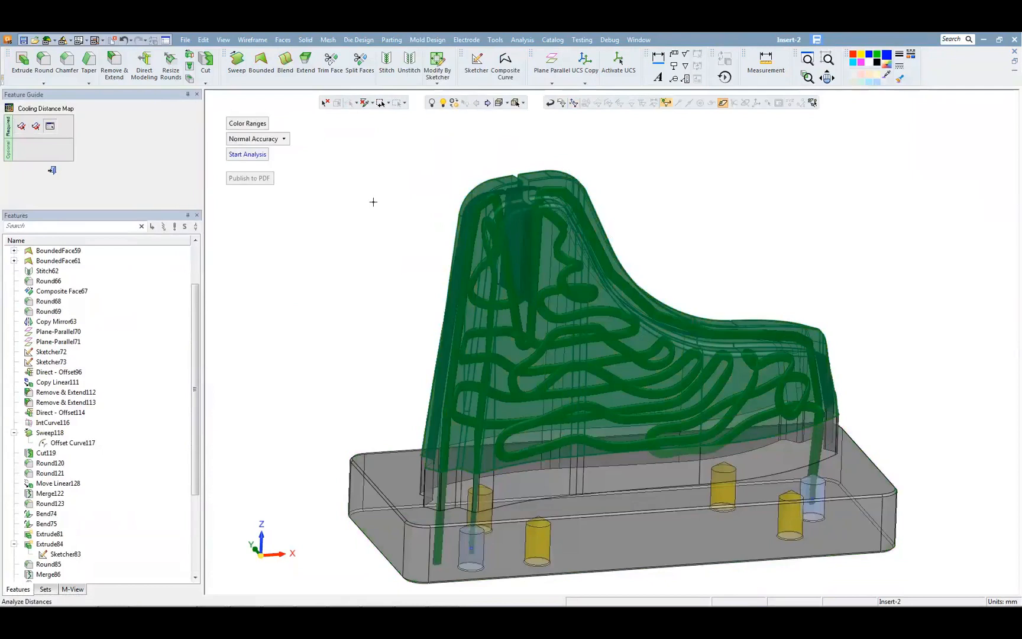
{"action": "left_click", "coordinate": [248, 155]}
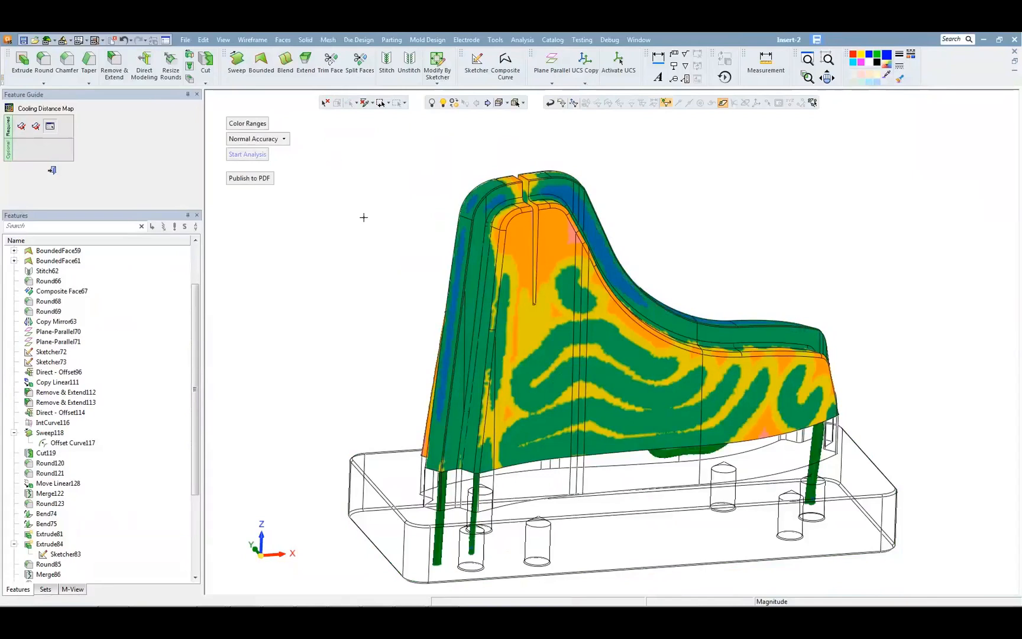
{"action": "middle_click_drag", "start_coordinate": [364, 217], "coordinate": [395, 202]}
{"action": "right_click_drag", "start_coordinate": [395, 202], "coordinate": [397, 242], "text": "ctrl"}
{"action": "middle_click_drag", "start_coordinate": [385, 227], "coordinate": [388, 205], "text": "ctrl"}
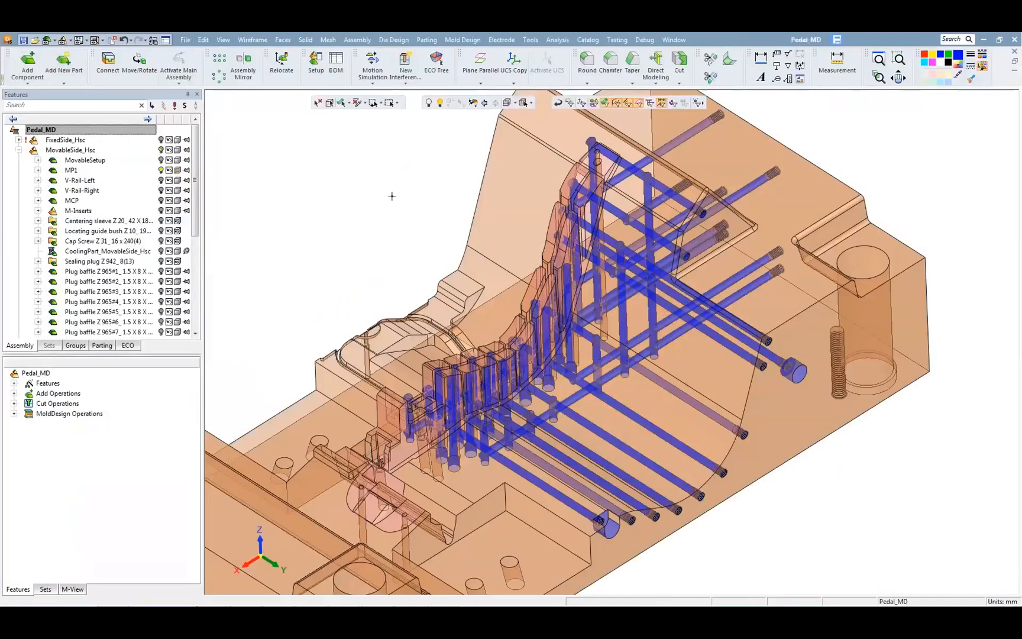
Step: Run a normal-accuracy cooling distance map for MovableSide_Hsc using its cooling channels and active faces, and examine the curved row of inserts
{"action": "left_click", "coordinate": [462, 40]}
{"action": "mouse_move", "coordinate": [509, 187]}
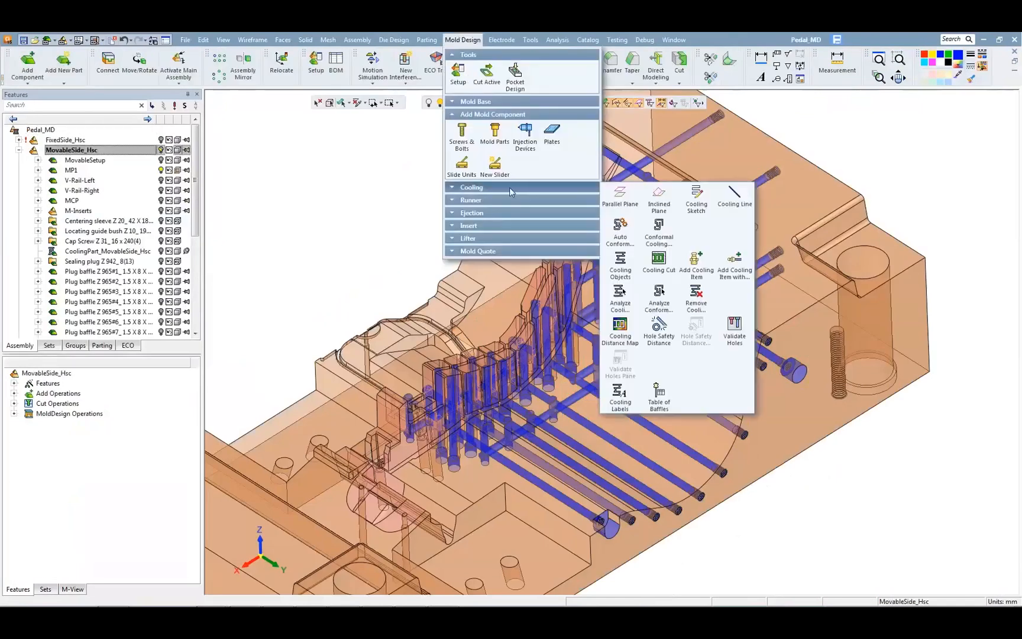
{"action": "left_click", "coordinate": [620, 329]}
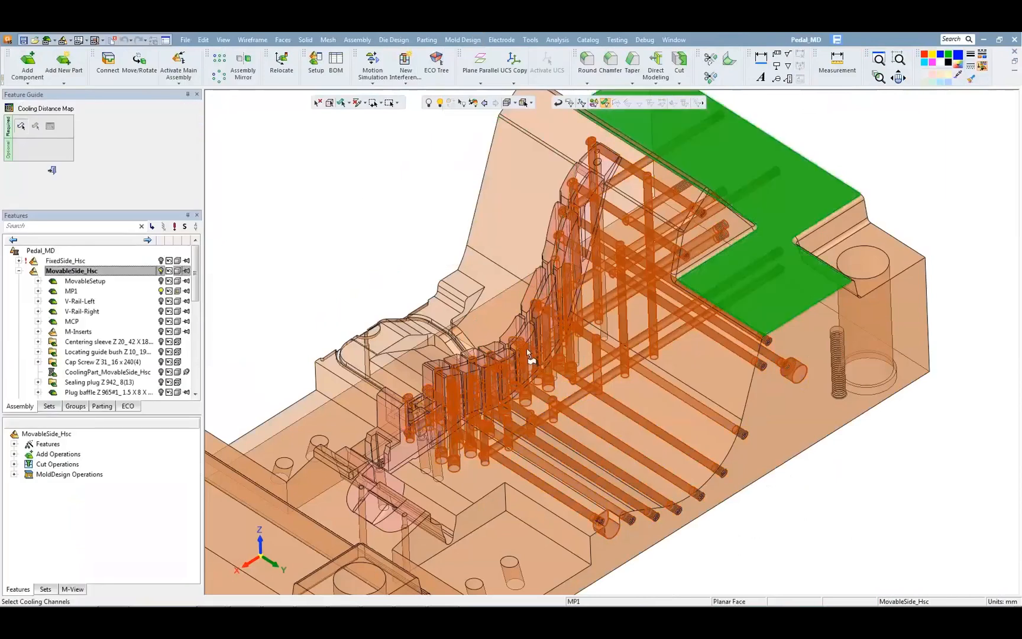
{"action": "middle_click", "coordinate": [341, 183]}
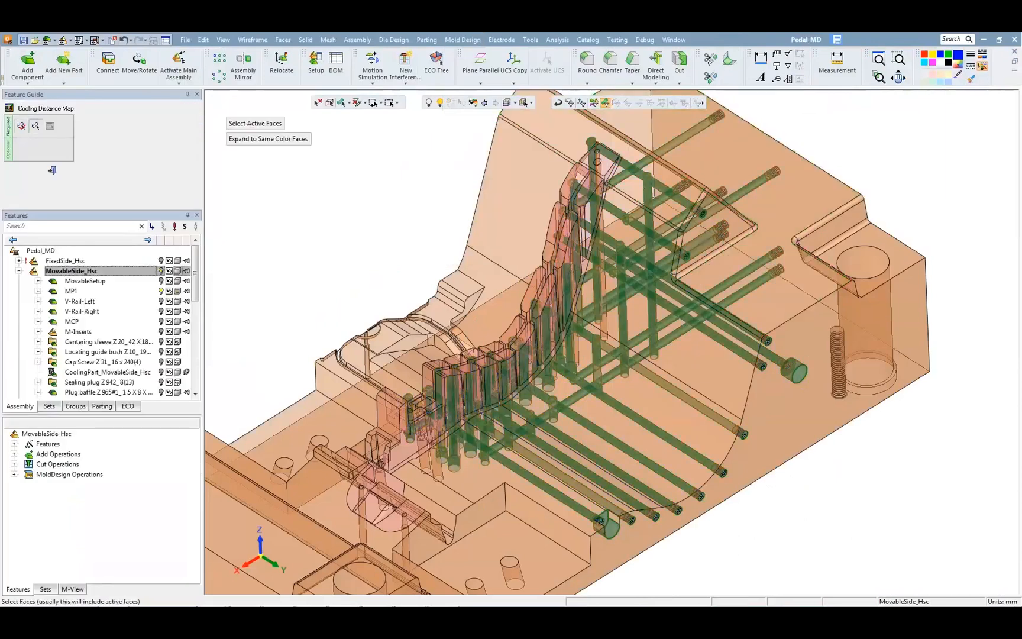
{"action": "left_click", "coordinate": [274, 124]}
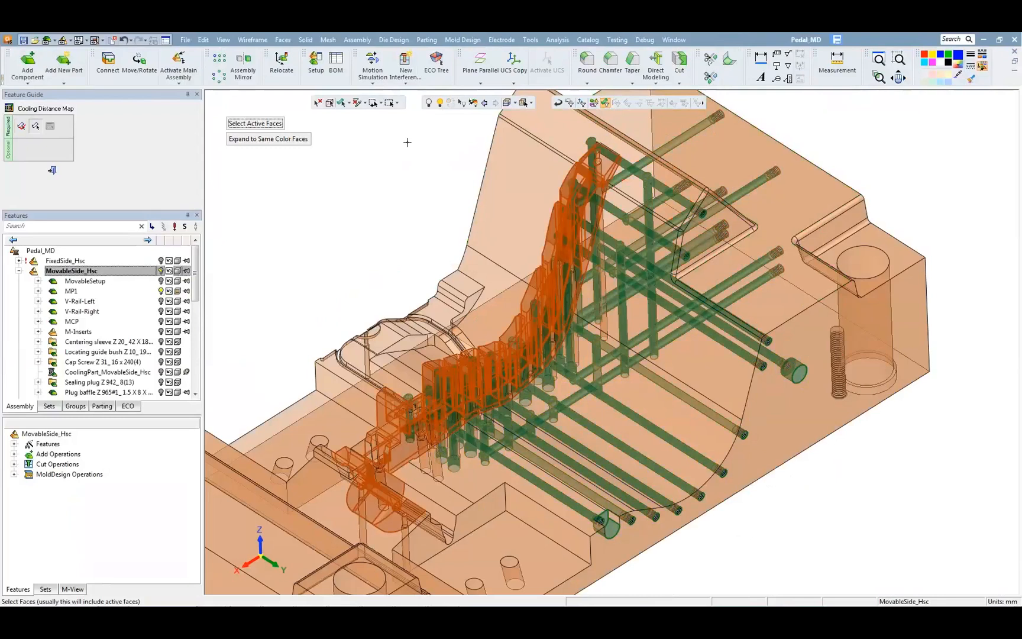
{"action": "middle_click", "coordinate": [407, 142]}
{"action": "left_click", "coordinate": [267, 155]}
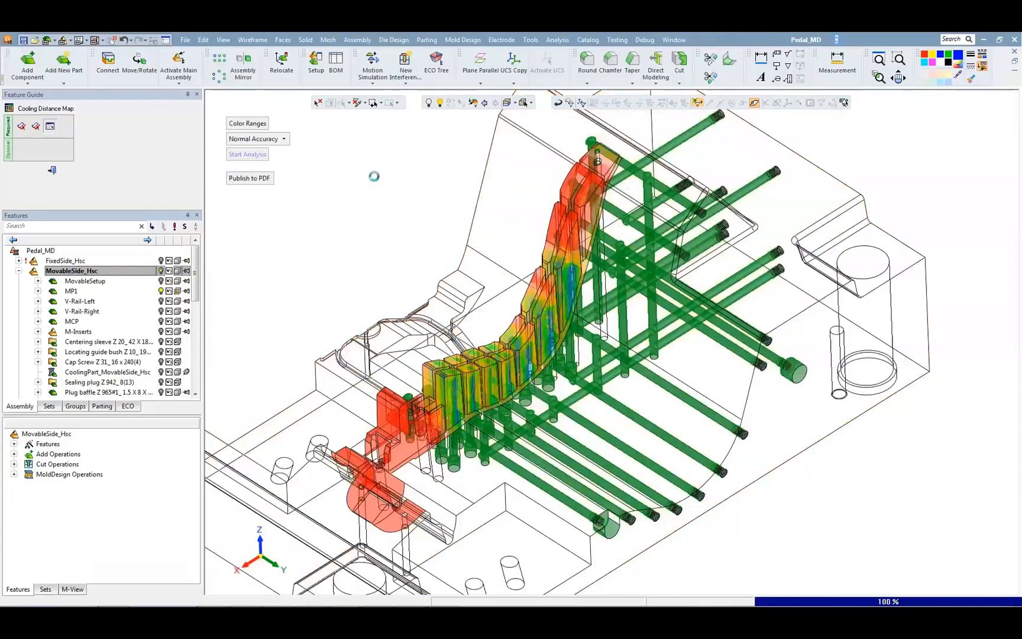
{"action": "middle_click_drag", "start_coordinate": [471, 336], "coordinate": [489, 285]}
{"action": "scroll", "coordinate": [562, 290], "scroll_direction": "up", "scroll_amount": 3}
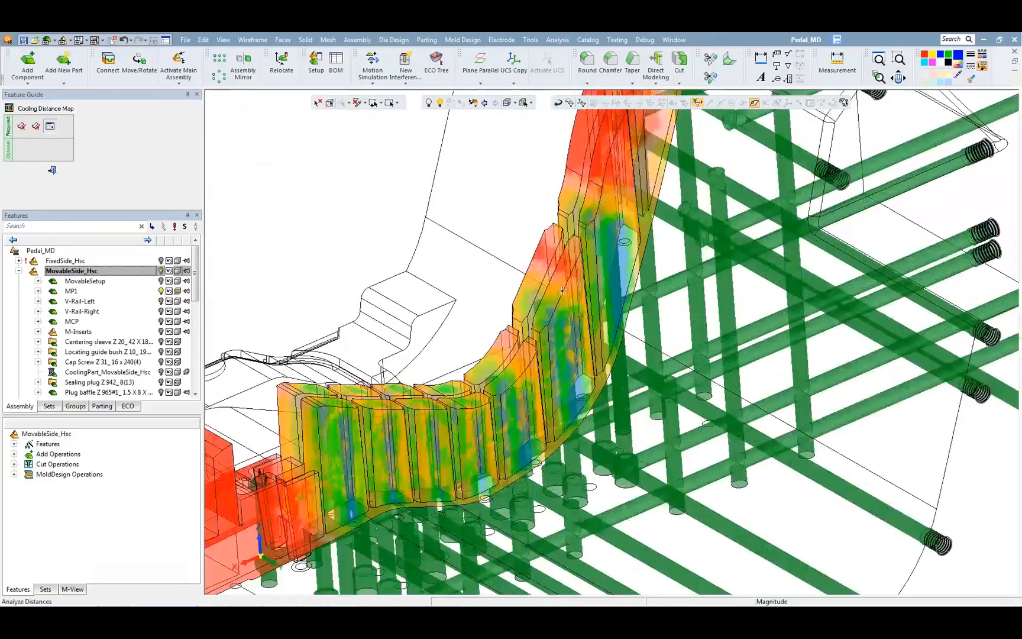
{"action": "middle_click_drag", "start_coordinate": [562, 290], "coordinate": [420, 236]}
{"action": "scroll", "coordinate": [523, 305], "scroll_direction": "down", "scroll_amount": 2}
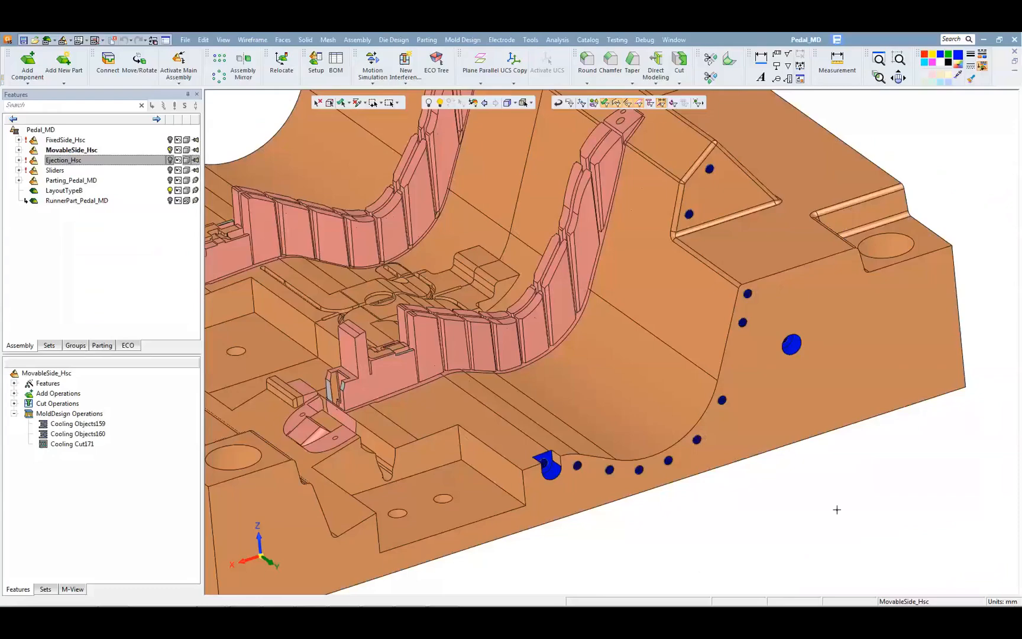
Step: Label the notched blue cooling inlet "2A In", adding a space before the suffix and using a delta of 2
{"action": "mouse_move", "coordinate": [126, 541]}
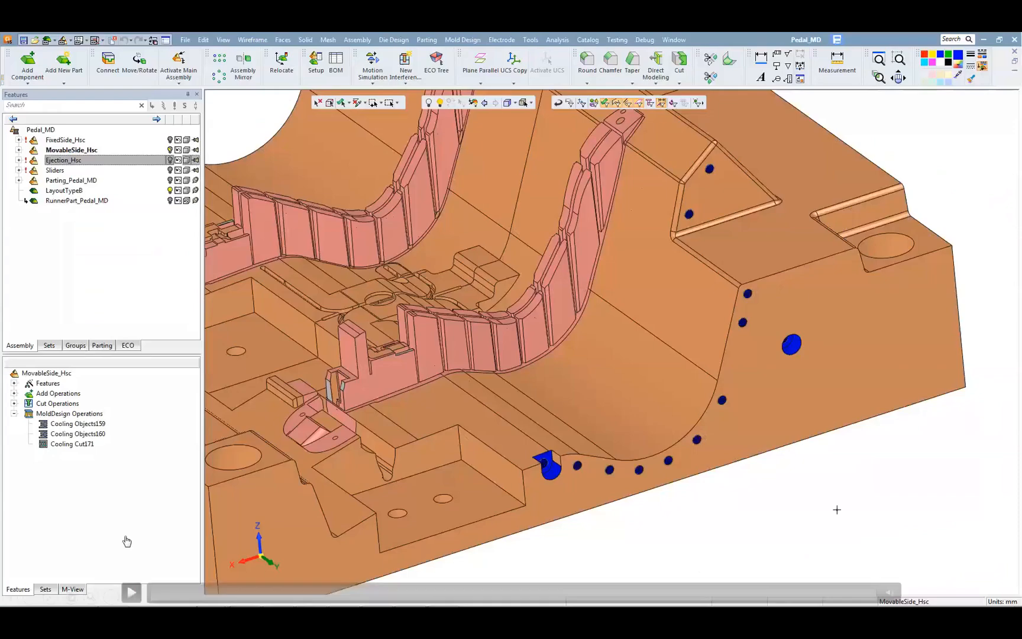
{"action": "left_click", "coordinate": [130, 591]}
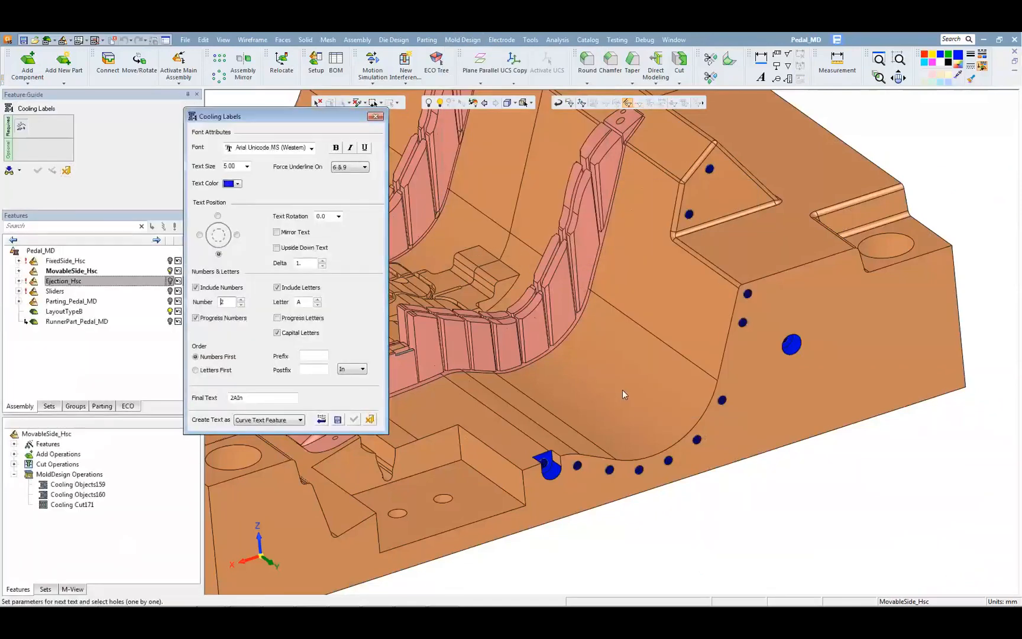
{"action": "left_click", "coordinate": [557, 481]}
{"action": "scroll", "coordinate": [572, 508], "scroll_direction": "up", "scroll_amount": 4}
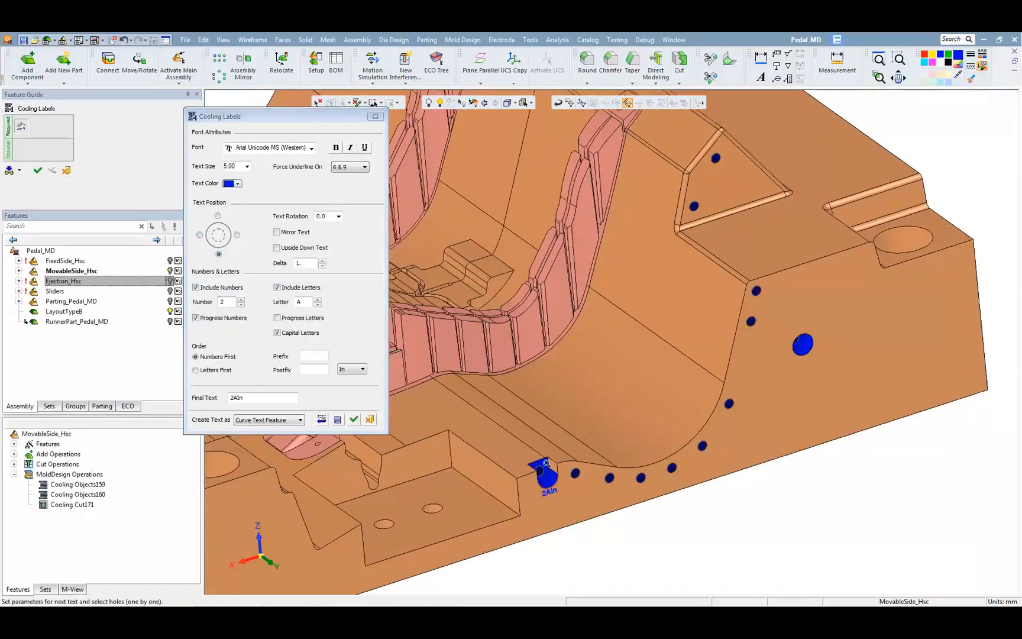
{"action": "scroll", "coordinate": [514, 411], "scroll_direction": "up", "scroll_amount": 2}
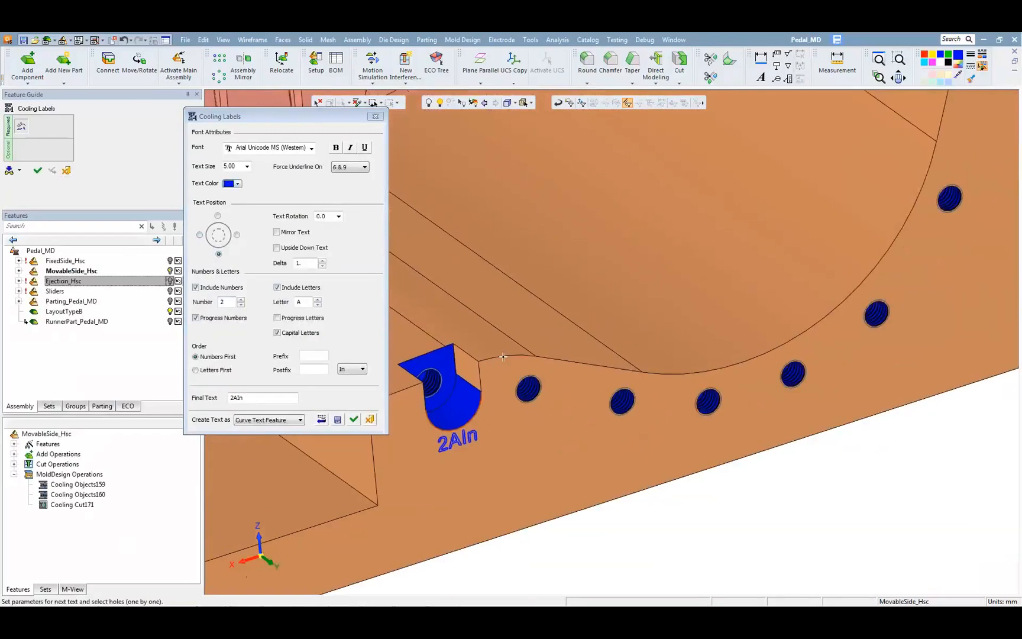
{"action": "left_click", "coordinate": [306, 369]}
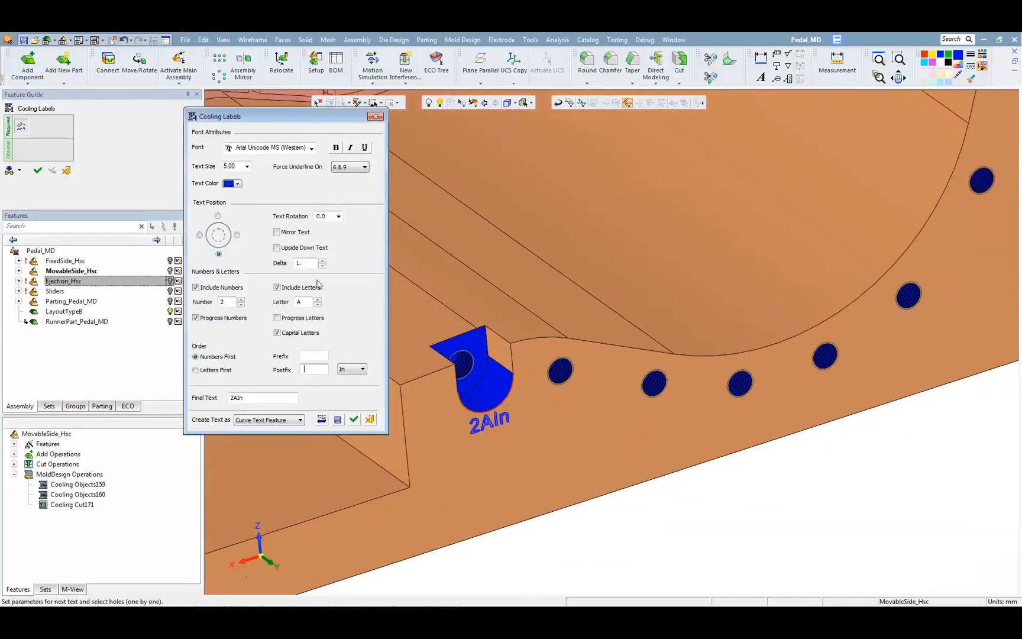
{"action": "left_click", "coordinate": [323, 260]}
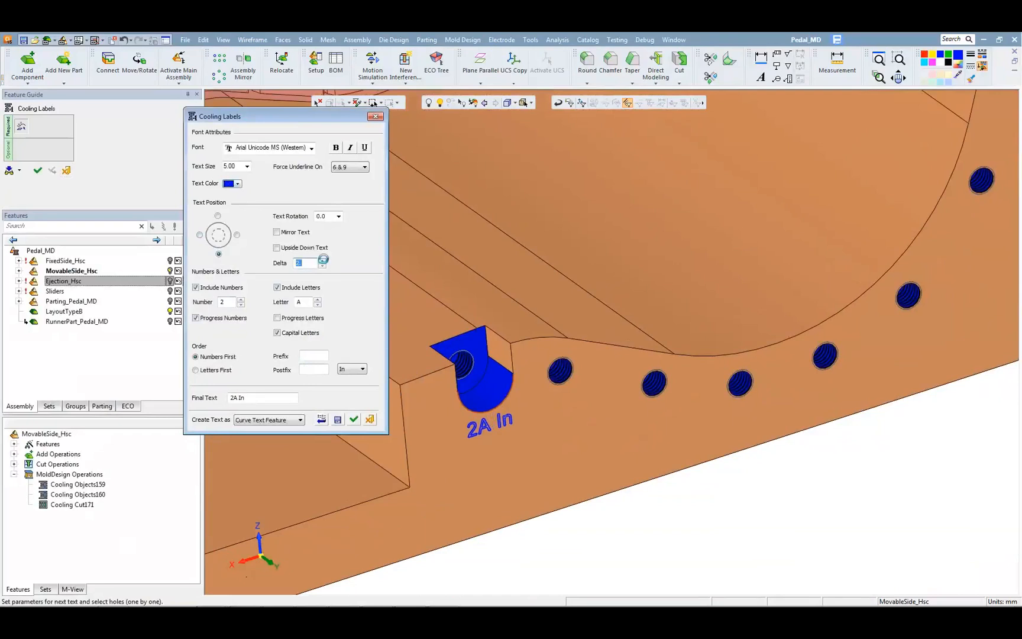
Step: Label the six small cooling holes following the inlet along the curved edge 3A to 8A, with the In/Out suffix set to None
{"action": "left_click", "coordinate": [562, 386]}
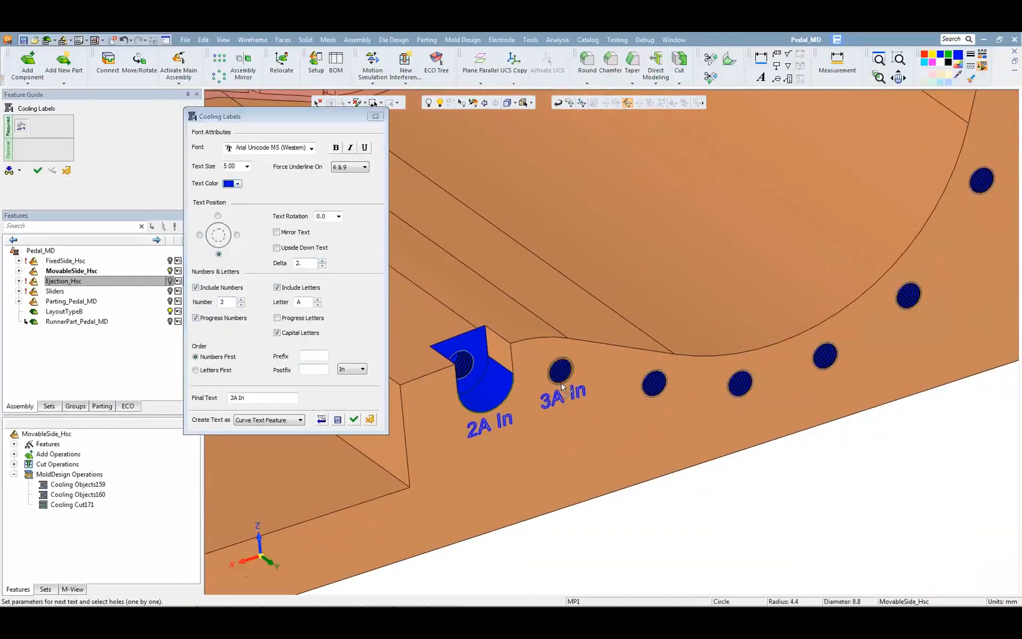
{"action": "left_click", "coordinate": [354, 369]}
{"action": "left_click", "coordinate": [352, 393]}
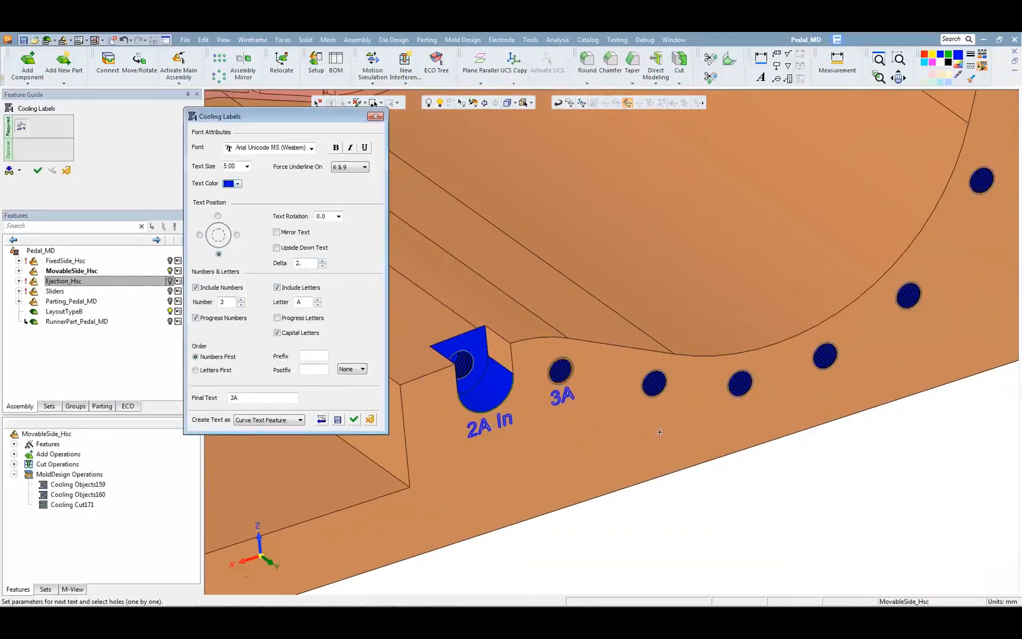
{"action": "left_click", "coordinate": [654, 395]}
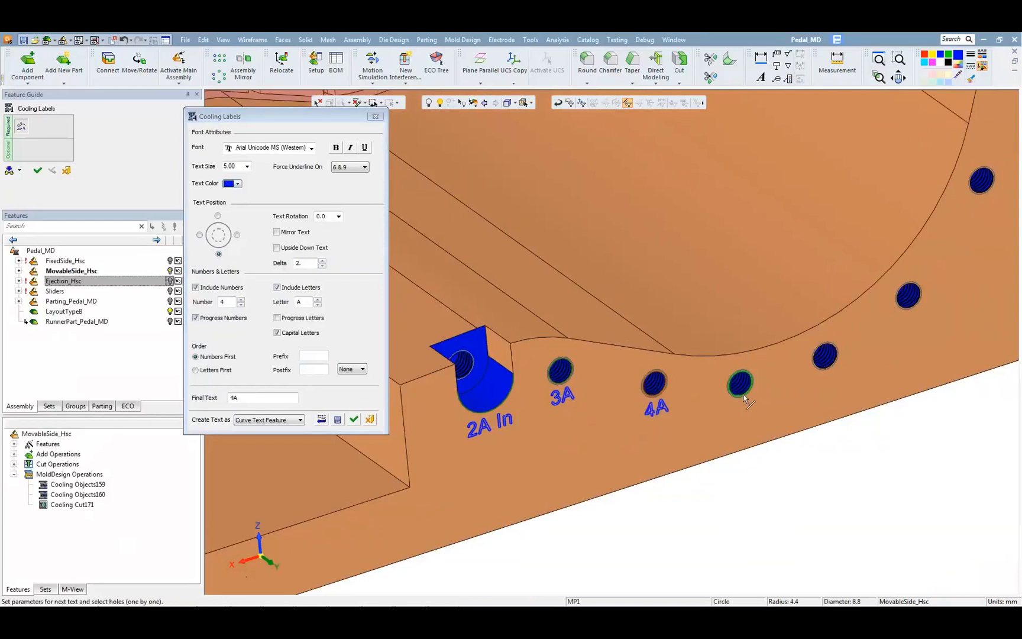
{"action": "left_click", "coordinate": [739, 385]}
{"action": "left_click", "coordinate": [829, 360]}
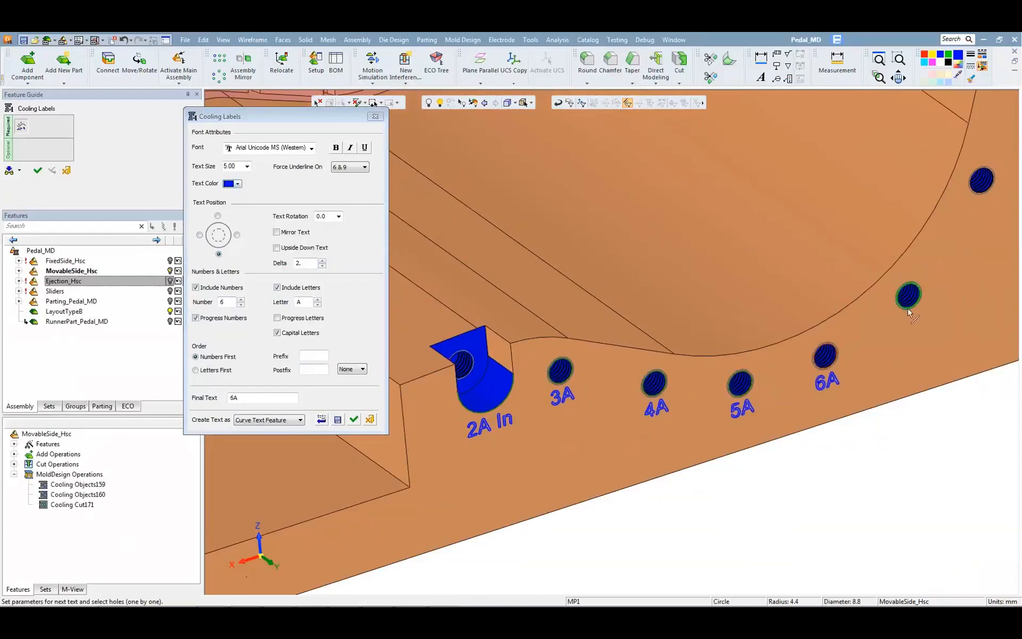
{"action": "left_click", "coordinate": [908, 295]}
{"action": "left_click", "coordinate": [982, 180]}
Step: Label the two upper small holes 9A and 10A, and the large round blue outlet "11A Out"
{"action": "middle_click_drag", "start_coordinate": [981, 181], "coordinate": [663, 513], "text": "ctrl"}
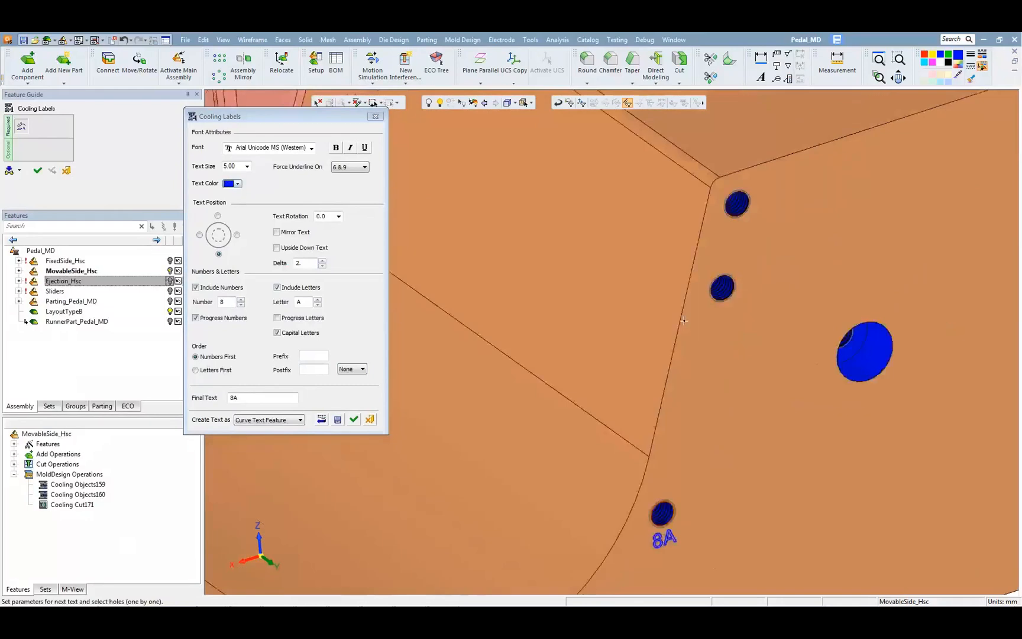
{"action": "left_click", "coordinate": [723, 297]}
{"action": "left_click", "coordinate": [738, 205]}
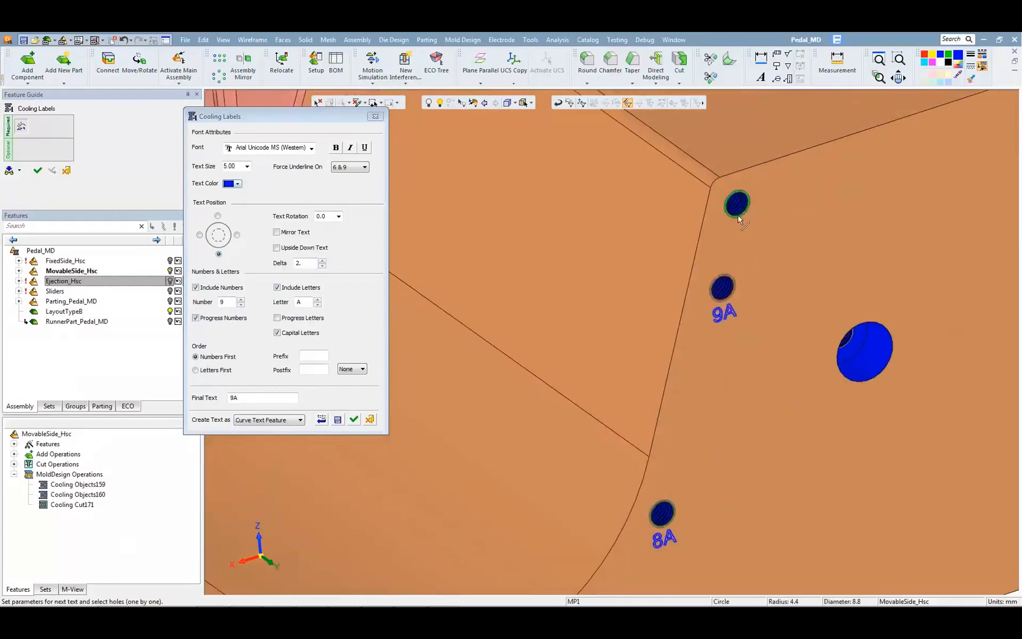
{"action": "left_click", "coordinate": [863, 383]}
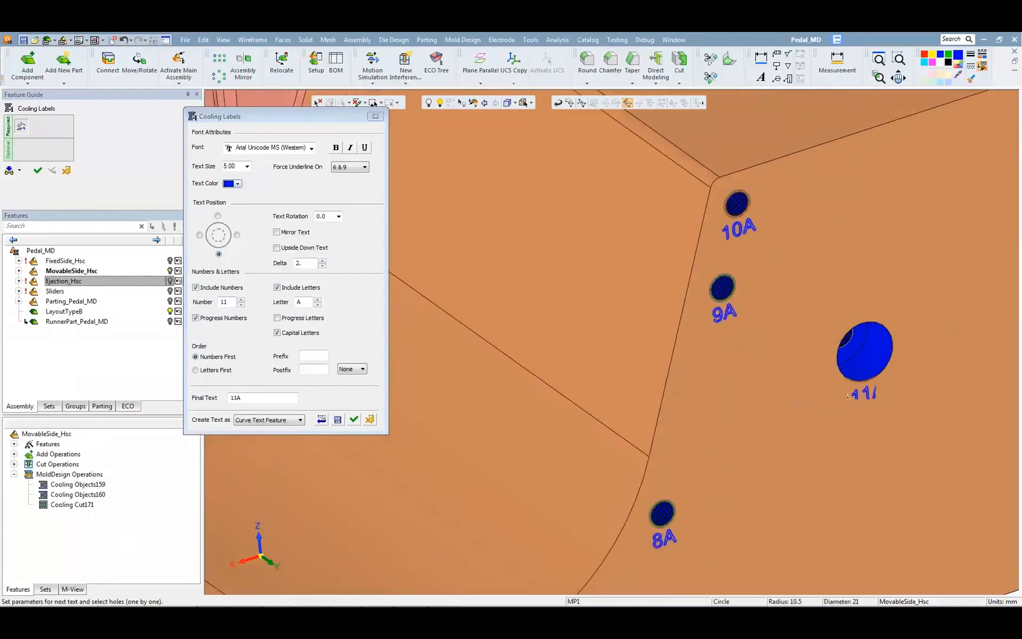
{"action": "left_click", "coordinate": [356, 371]}
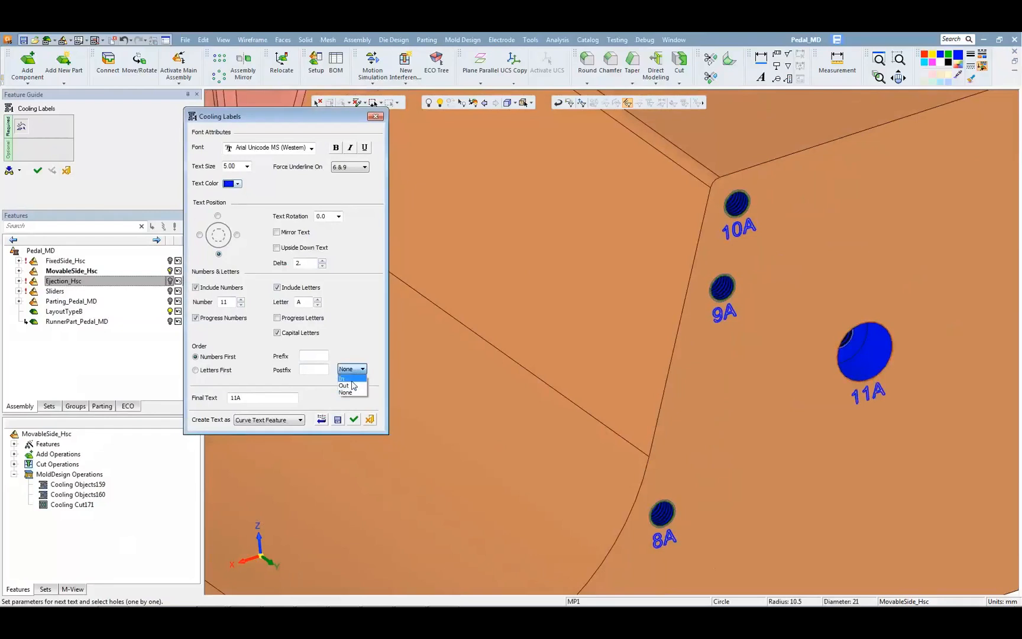
{"action": "left_click", "coordinate": [352, 387]}
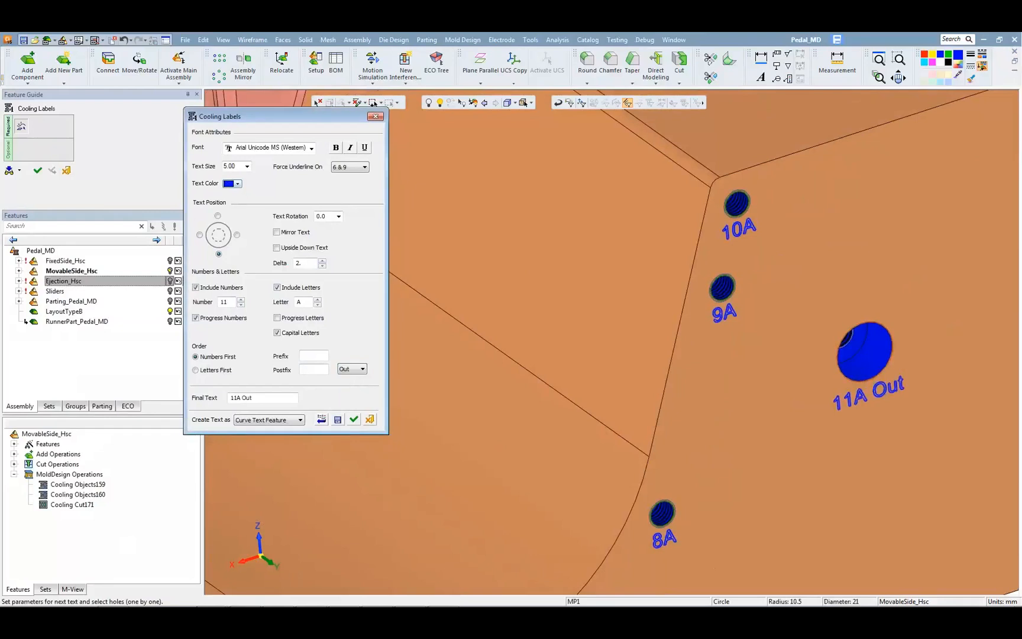
Step: Label the notched blue hole on the opposite side of the plate "12B In", switching the letter to B and the suffix to In
{"action": "scroll", "coordinate": [631, 394], "scroll_direction": "down", "scroll_amount": 10}
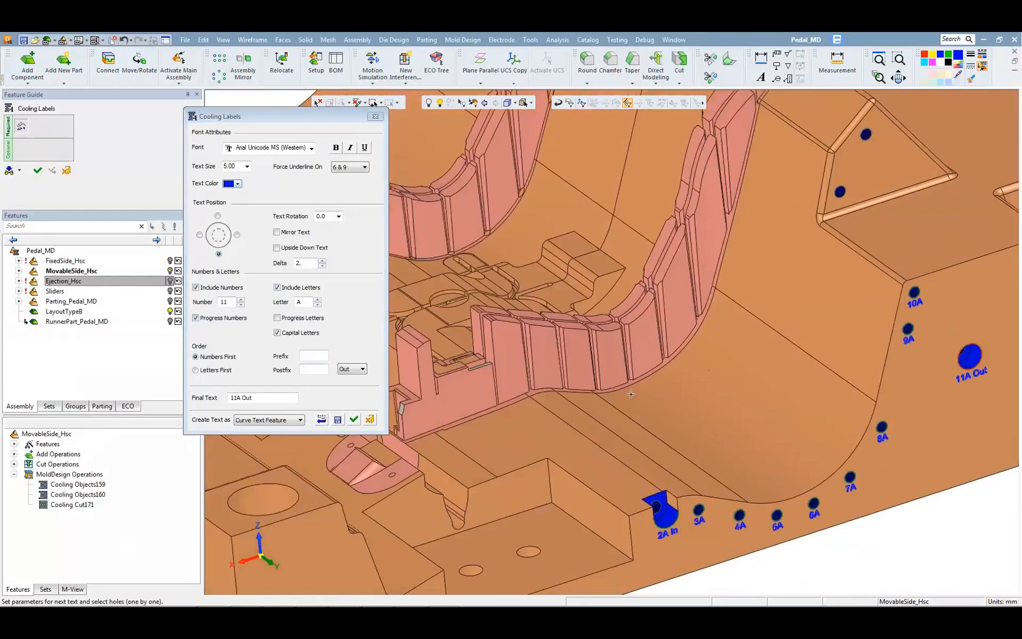
{"action": "scroll", "coordinate": [630, 394], "scroll_direction": "down", "scroll_amount": 3}
{"action": "middle_click_drag", "start_coordinate": [529, 377], "coordinate": [1011, 404]}
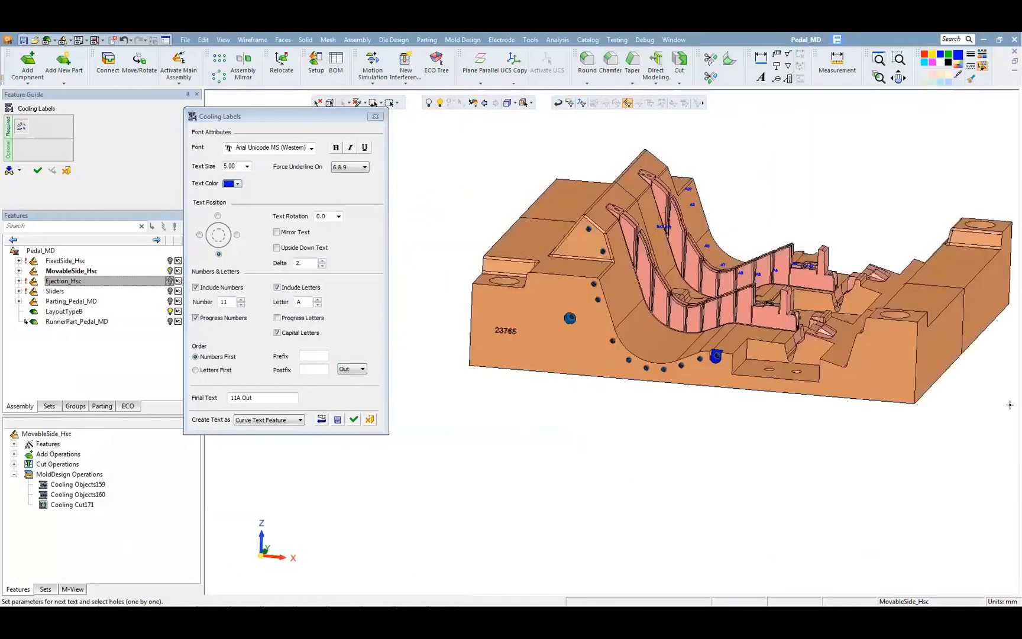
{"action": "scroll", "coordinate": [804, 408], "scroll_direction": "up", "scroll_amount": 4}
{"action": "middle_click_drag", "start_coordinate": [804, 408], "coordinate": [684, 423], "text": "ctrl"}
{"action": "scroll", "coordinate": [857, 408], "scroll_direction": "up", "scroll_amount": 7}
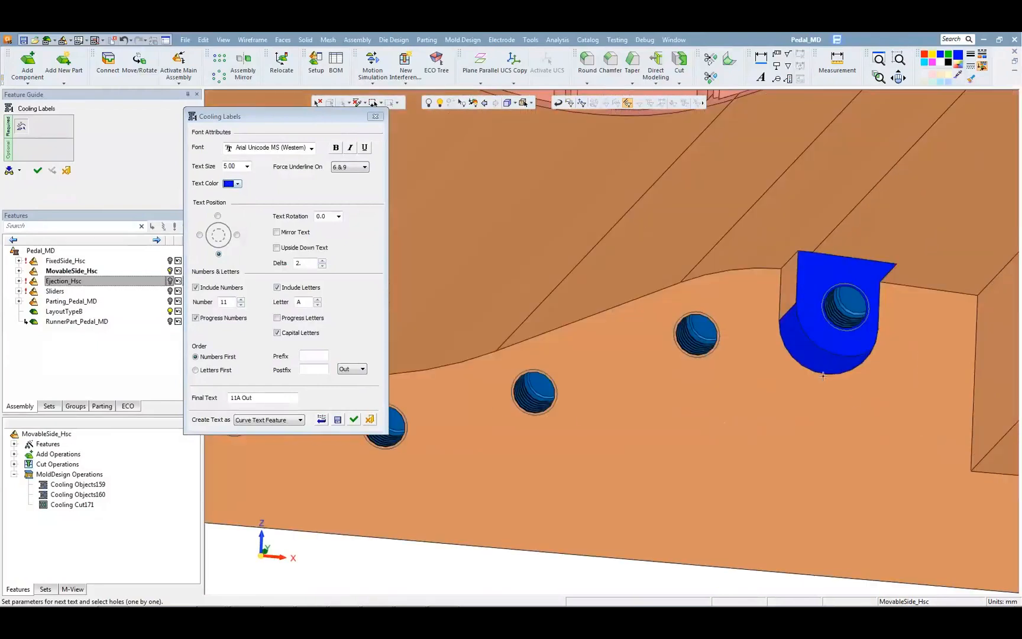
{"action": "left_click", "coordinate": [823, 375]}
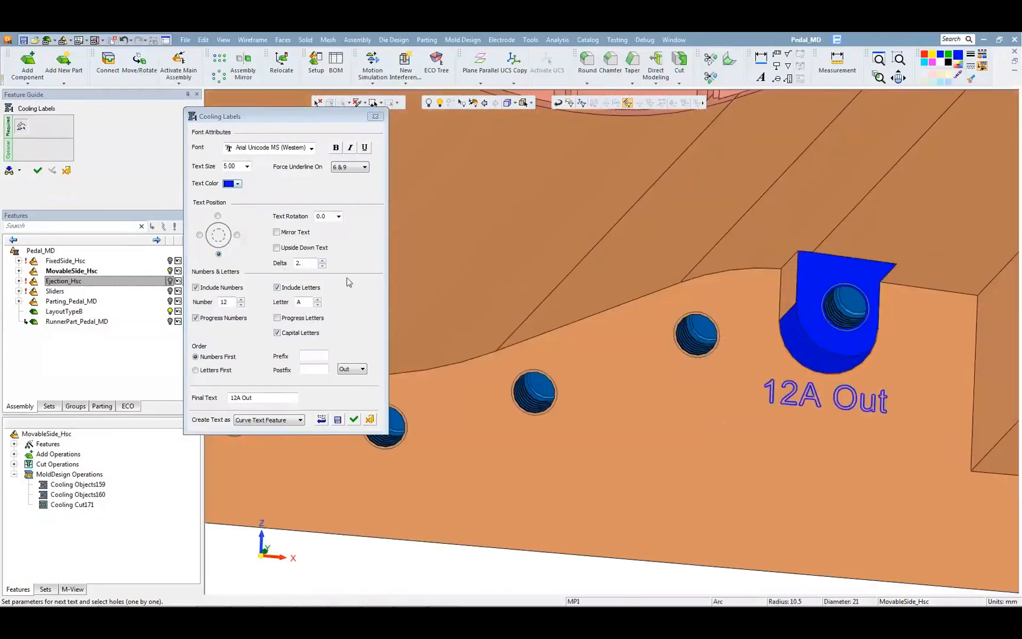
{"action": "left_click", "coordinate": [317, 298]}
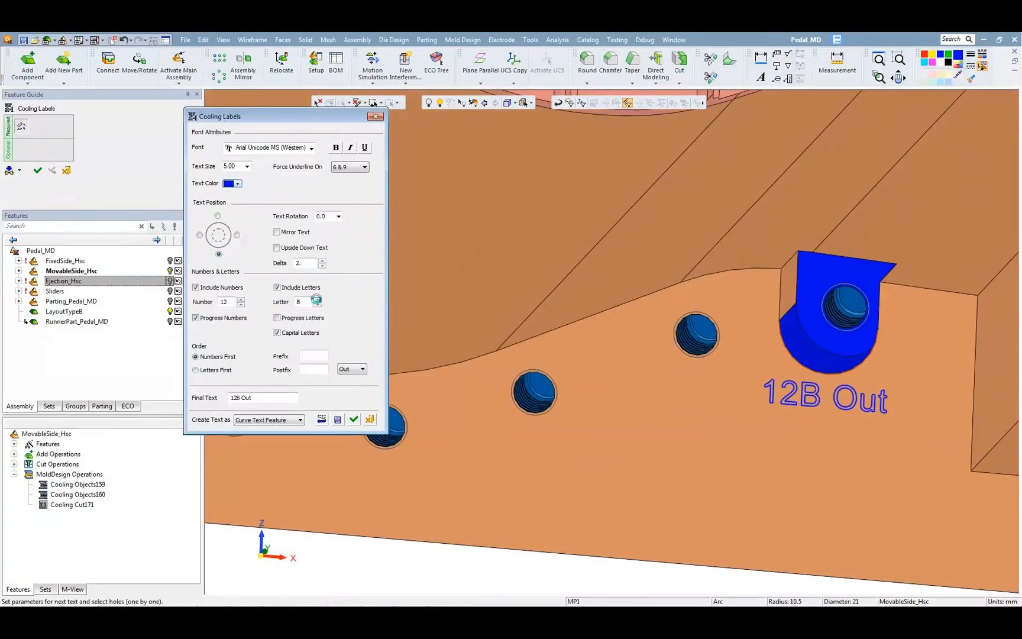
{"action": "left_click", "coordinate": [353, 368]}
{"action": "left_click", "coordinate": [355, 382]}
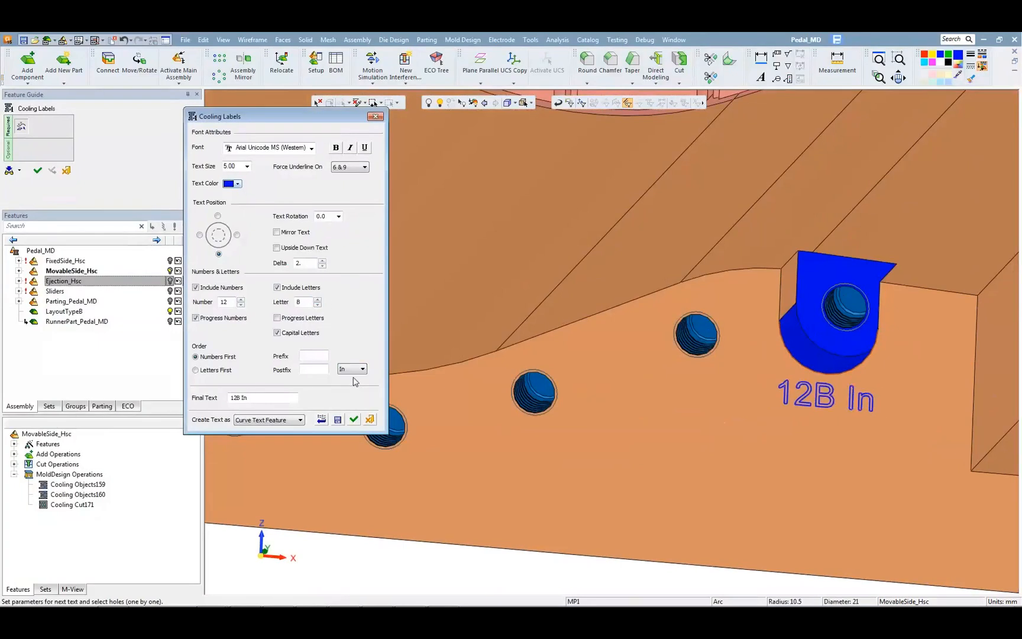
Step: Label the small cooling holes following the 12B inlet along the curved edge 13B to 18B, with the In/Out suffix set to None
{"action": "left_click", "coordinate": [696, 336]}
{"action": "left_click", "coordinate": [362, 368]}
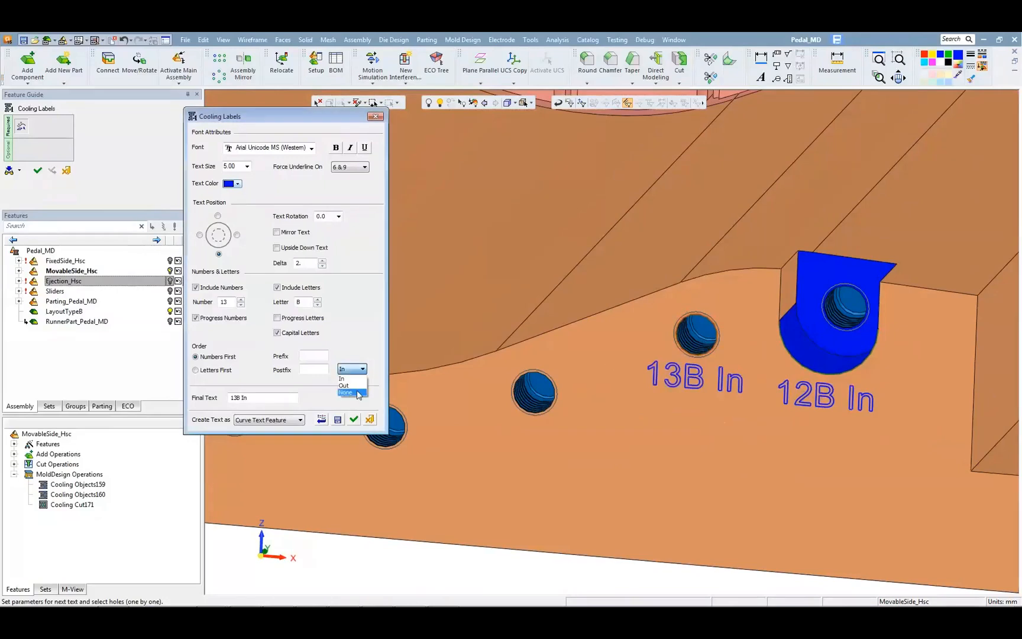
{"action": "left_click", "coordinate": [353, 379]}
{"action": "left_click", "coordinate": [528, 412]}
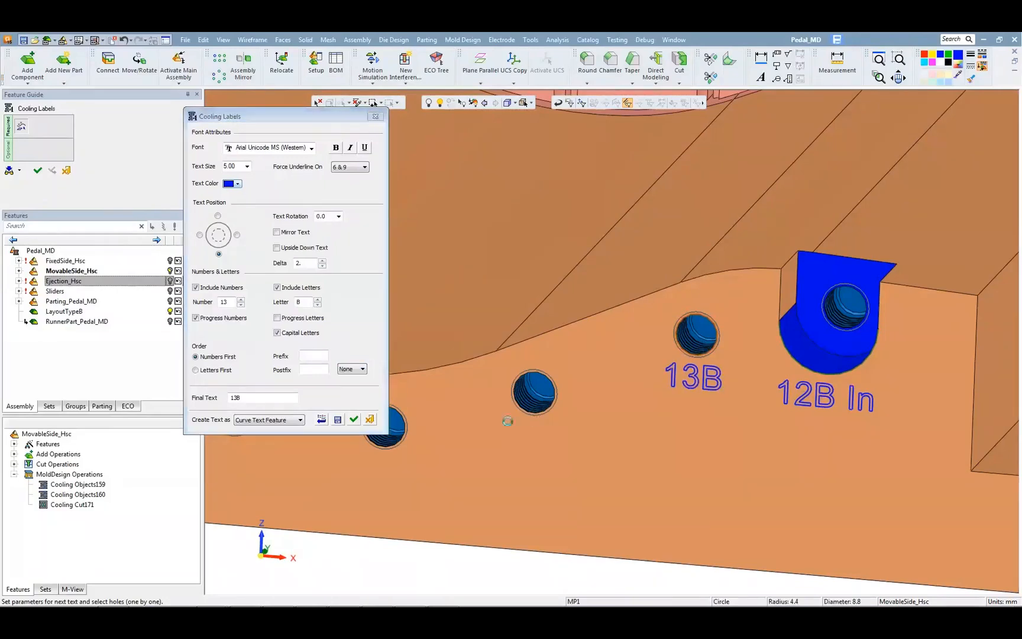
{"action": "middle_click_drag", "start_coordinate": [507, 421], "coordinate": [806, 381], "text": "ctrl"}
{"action": "left_click", "coordinate": [678, 406]}
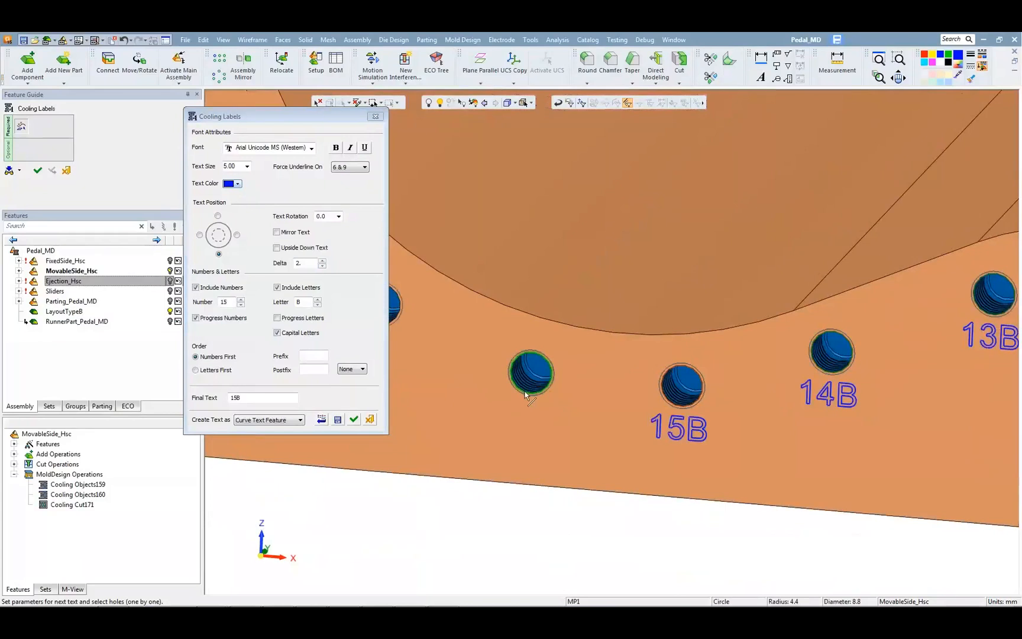
{"action": "left_click", "coordinate": [526, 395]}
{"action": "middle_click_drag", "start_coordinate": [525, 395], "coordinate": [861, 381], "text": "ctrl"}
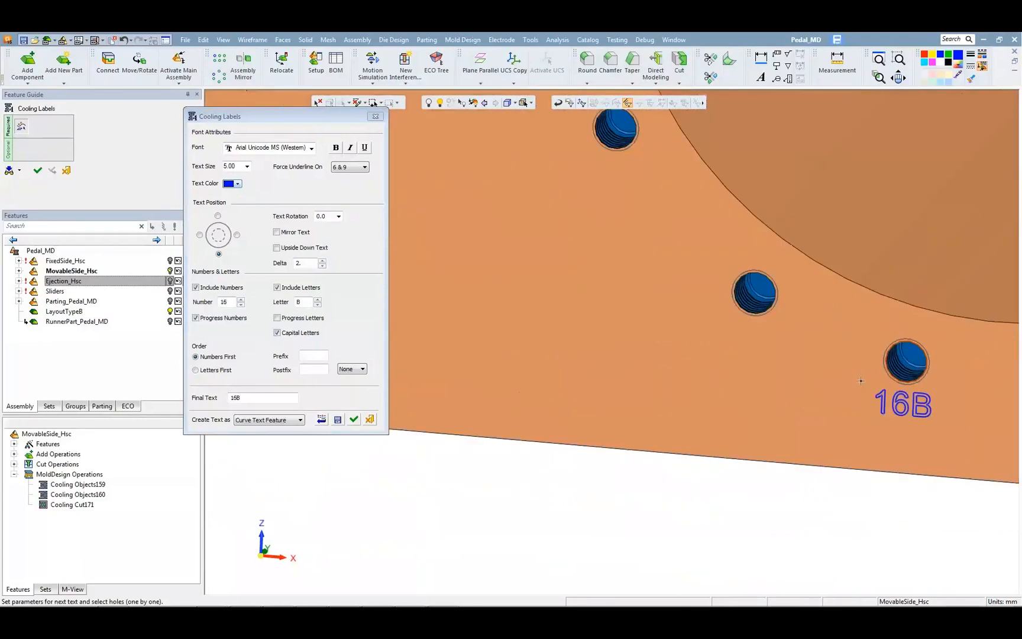
{"action": "left_click", "coordinate": [756, 294]}
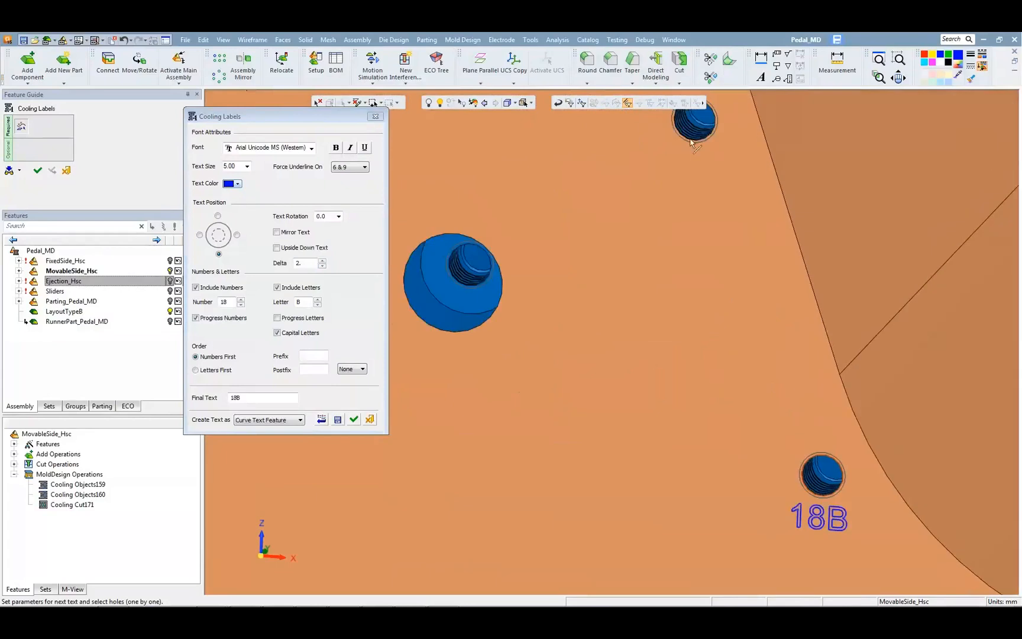
Step: Label the two small holes along the upper sloped edge 19B and 20B
{"action": "left_click", "coordinate": [680, 151]}
{"action": "scroll", "coordinate": [609, 379], "scroll_direction": "down", "scroll_amount": 3}
{"action": "middle_click_drag", "start_coordinate": [611, 388], "coordinate": [689, 512], "text": "ctrl"}
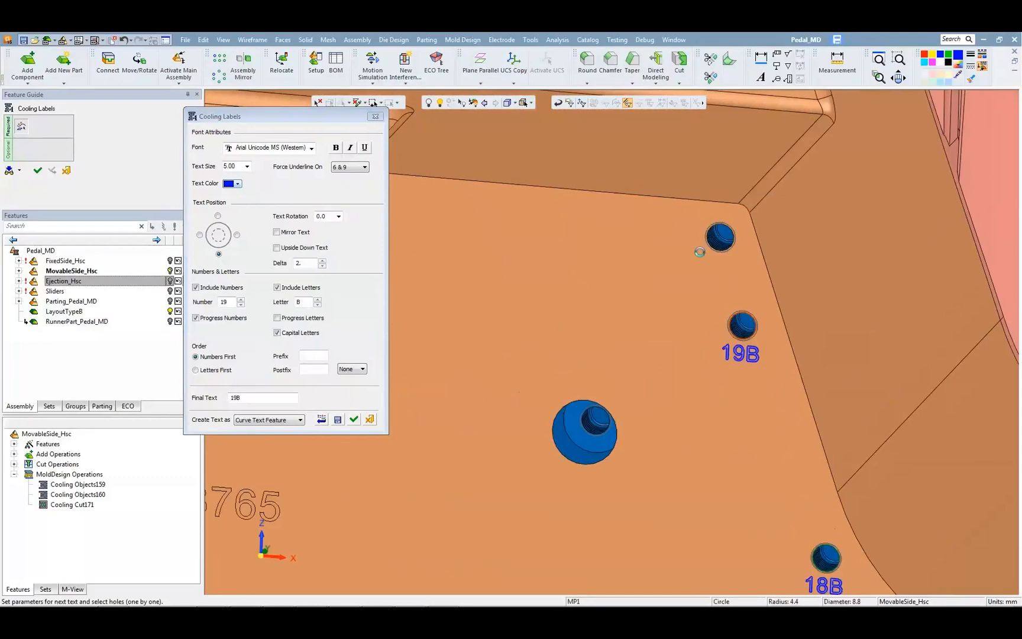
{"action": "left_click", "coordinate": [717, 237]}
Step: Label the large round blue outlet "21B Out" by setting the suffix to Out, and finish the cooling labels
{"action": "left_click", "coordinate": [605, 462]}
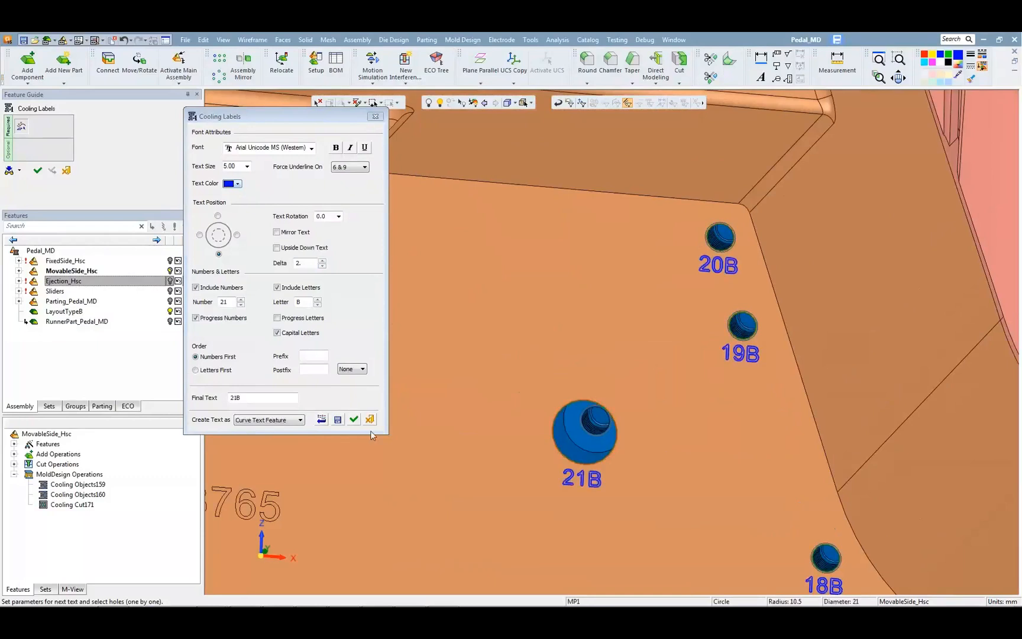
{"action": "left_click", "coordinate": [349, 370]}
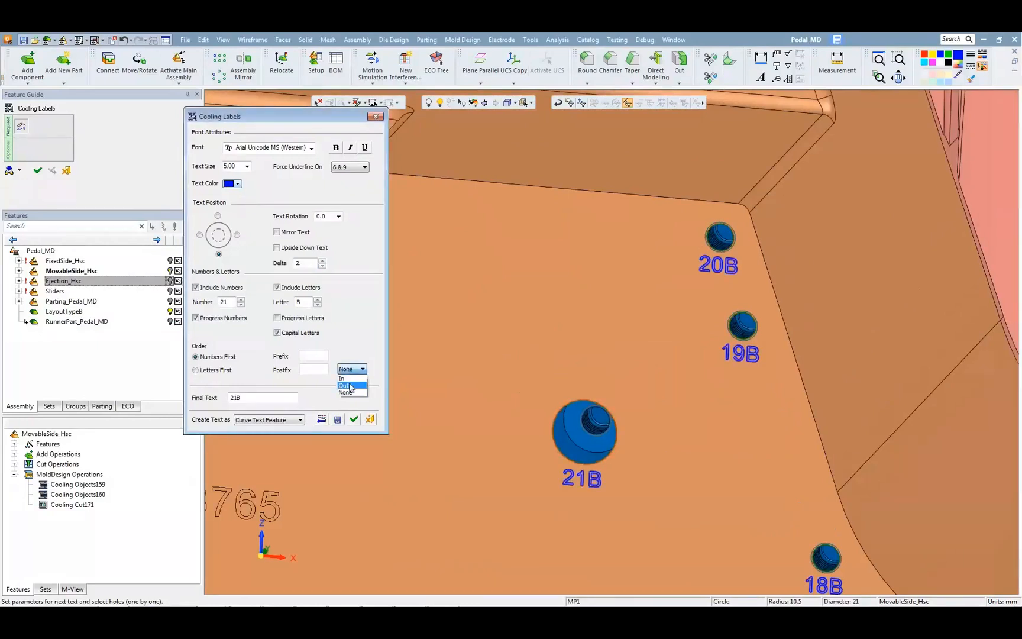
{"action": "left_click", "coordinate": [346, 386]}
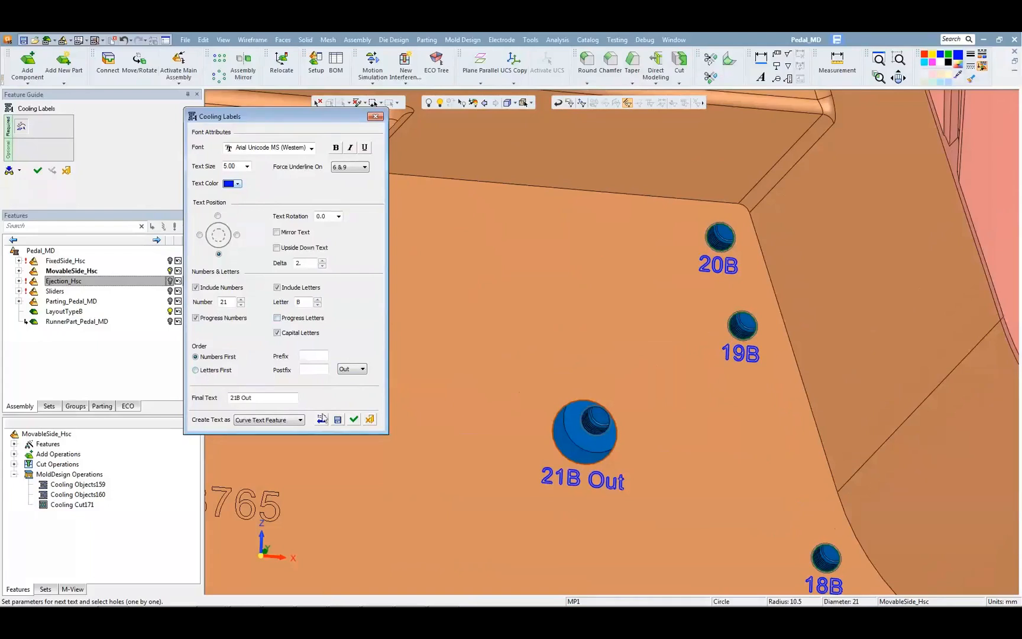
{"action": "left_click", "coordinate": [355, 420]}
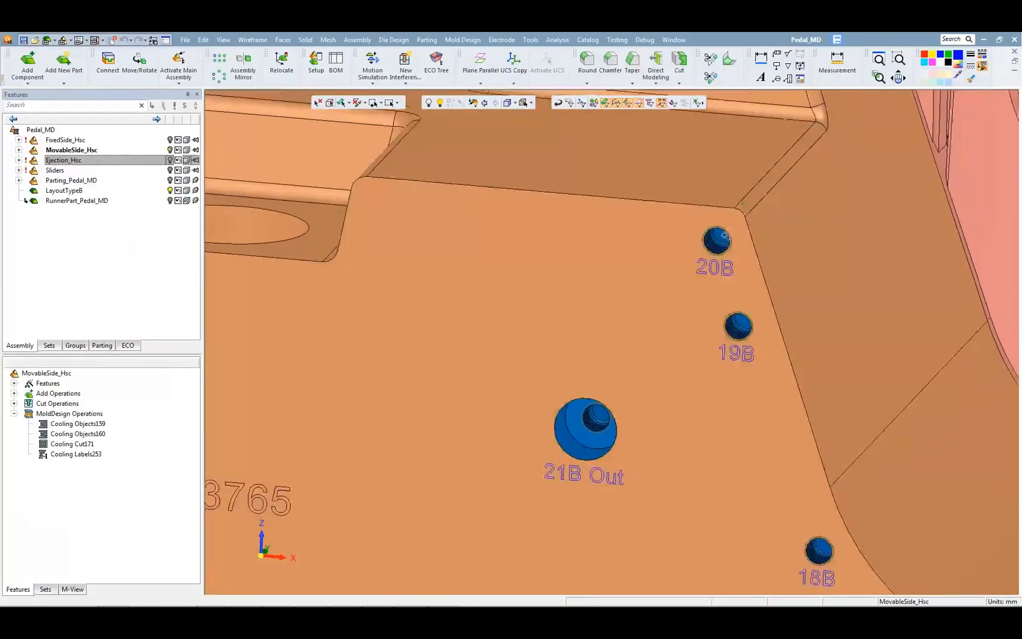
{"action": "right_click_drag", "start_coordinate": [725, 236], "coordinate": [620, 484], "text": "ctrl"}
{"action": "middle_click_drag", "start_coordinate": [636, 431], "coordinate": [465, 424], "text": "ctrl"}
{"action": "left_click_drag", "start_coordinate": [711, 376], "coordinate": [567, 526], "text": "ctrl"}
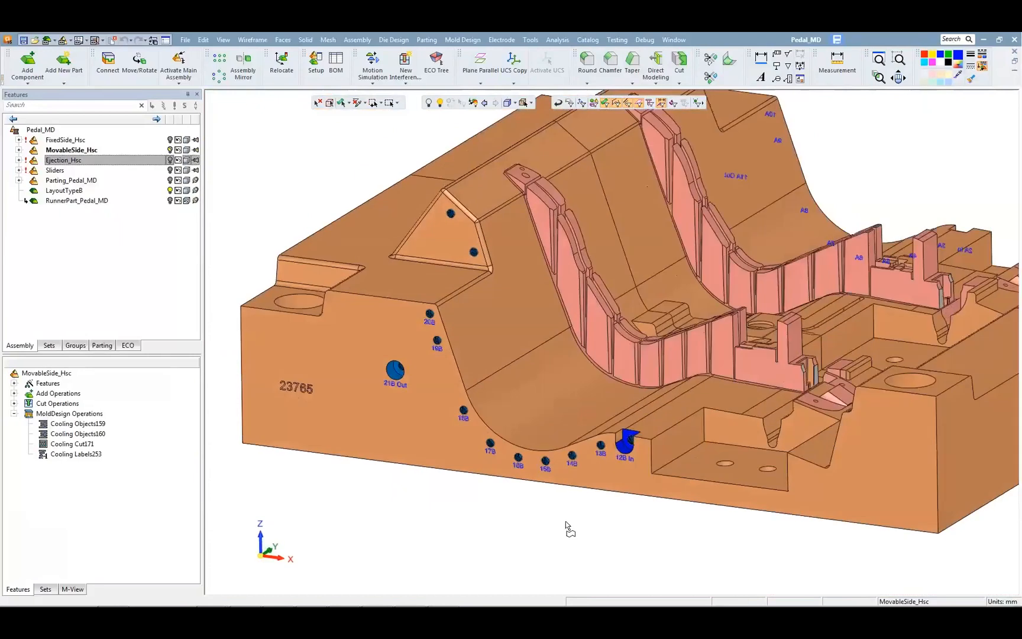
{"action": "middle_click_drag", "start_coordinate": [567, 525], "coordinate": [591, 550], "text": "ctrl"}
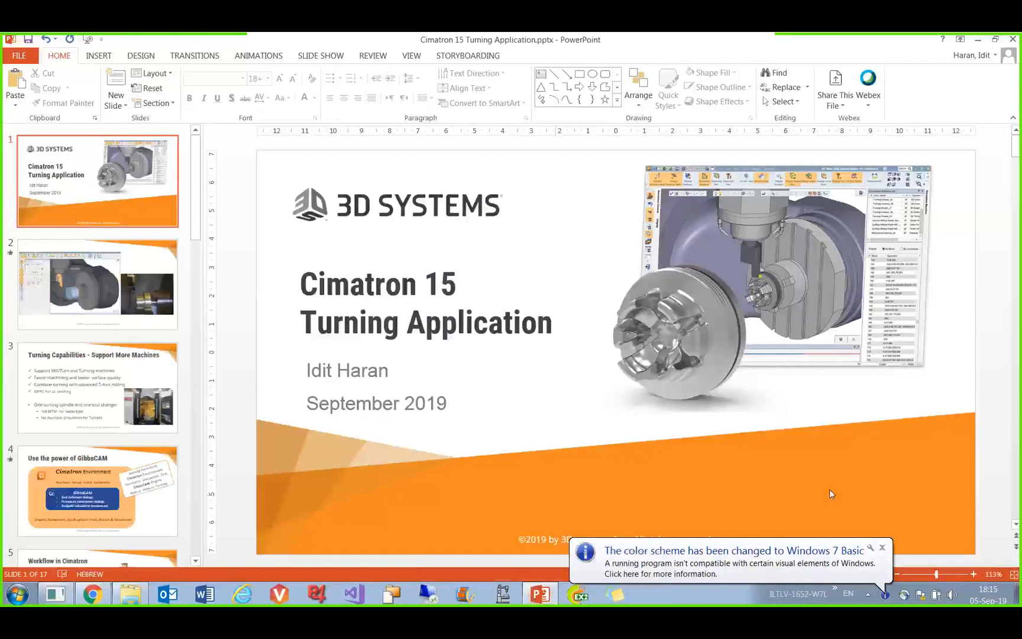
Step: In PowerPoint, dismiss the color scheme notification and start the slide show of the Cimatron 15 Turning Application presentation
{"action": "left_click", "coordinate": [882, 548]}
{"action": "left_click", "coordinate": [884, 573]}
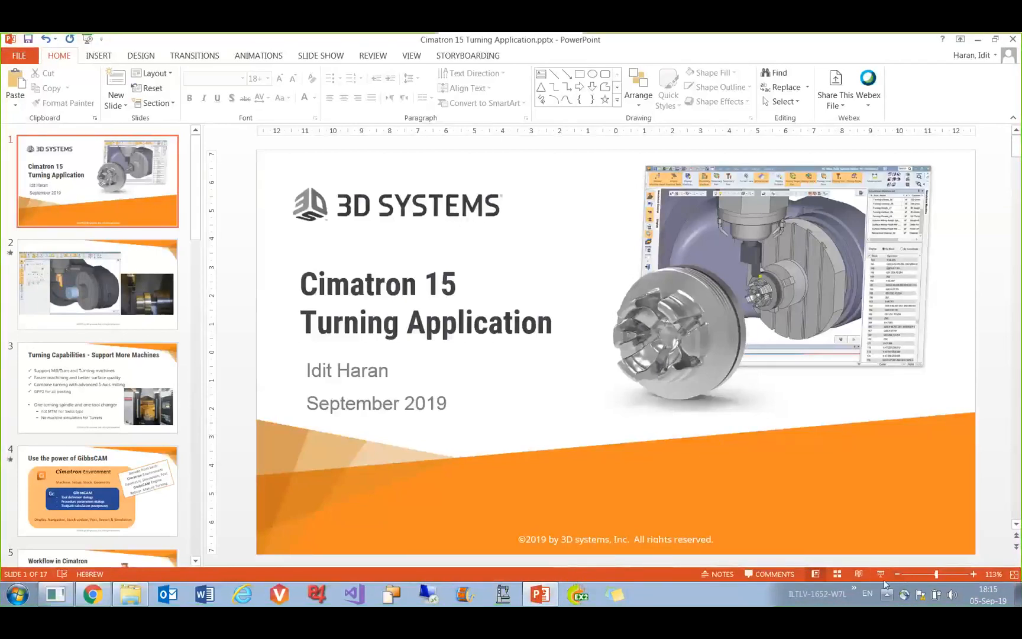
{"action": "left_click", "coordinate": [881, 574]}
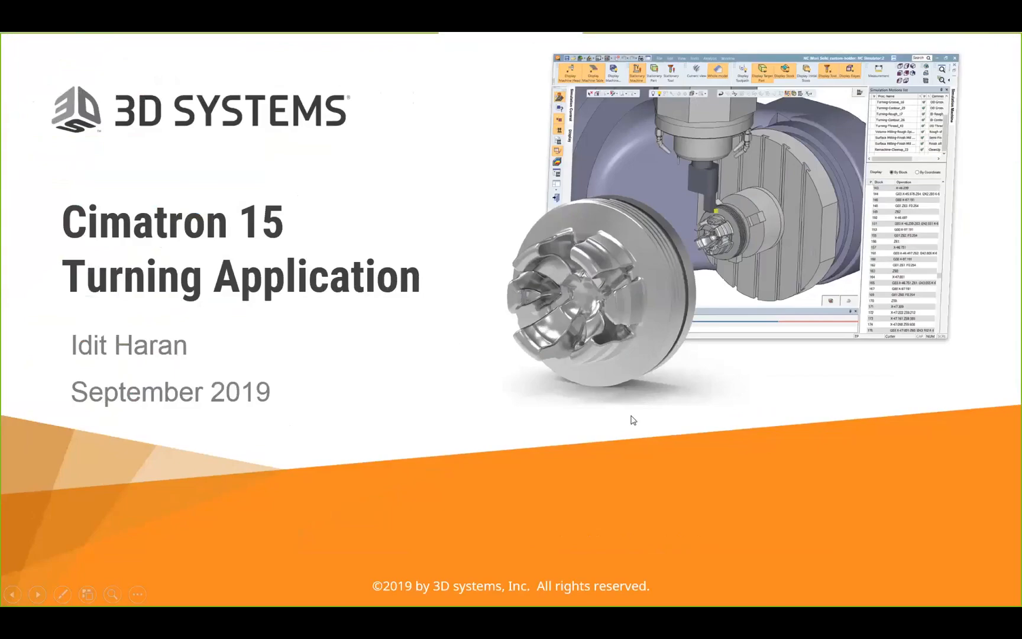
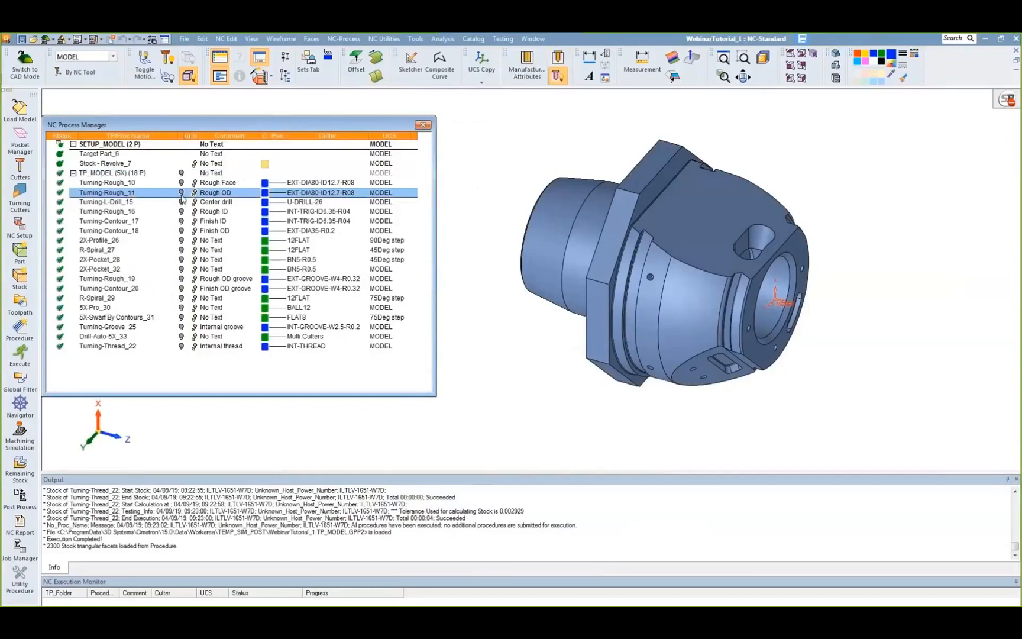
Step: Display the toolpaths of Turning-Rough_11 and R-Spiral_27 in turn, then hide them again
{"action": "left_click", "coordinate": [181, 193]}
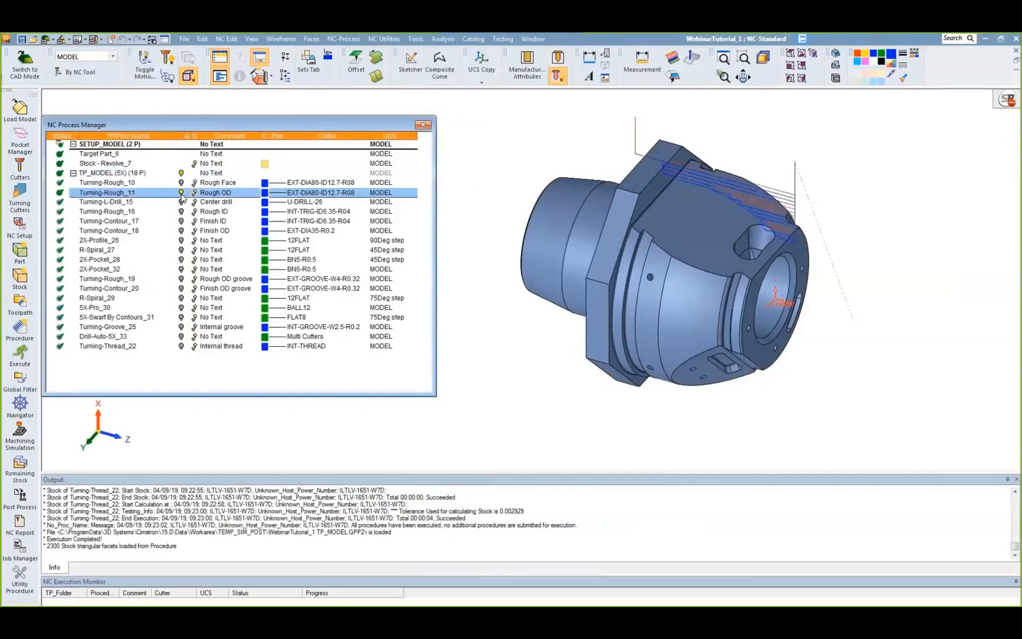
{"action": "left_click", "coordinate": [181, 250]}
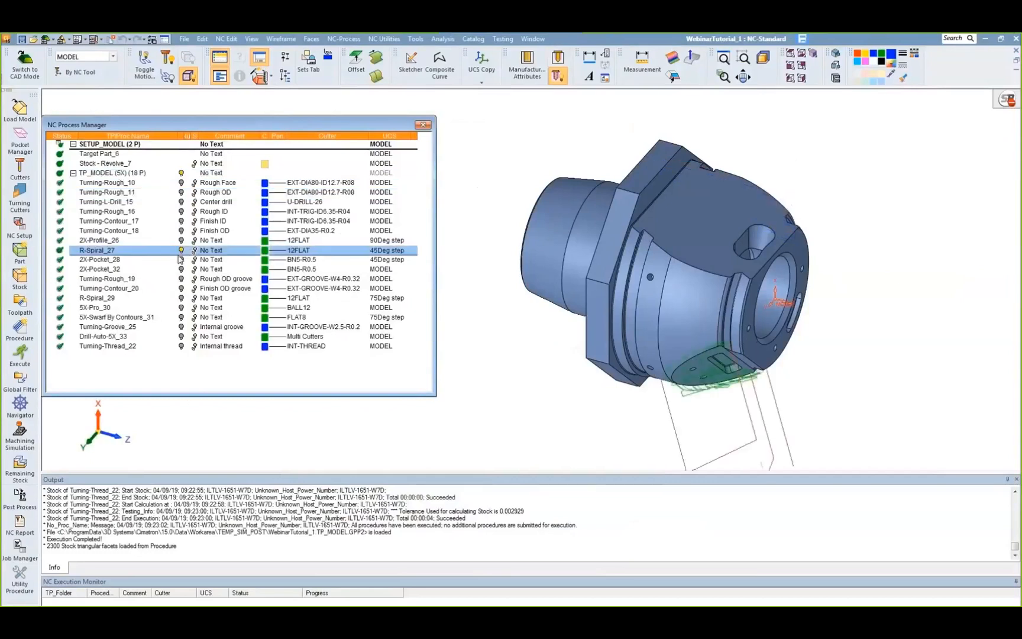
{"action": "left_click", "coordinate": [181, 250]}
Step: Show and hide the stock of Stock - Revolve_7, Turning-Rough_16 and R-Spiral_29 one after another
{"action": "left_click", "coordinate": [167, 165]}
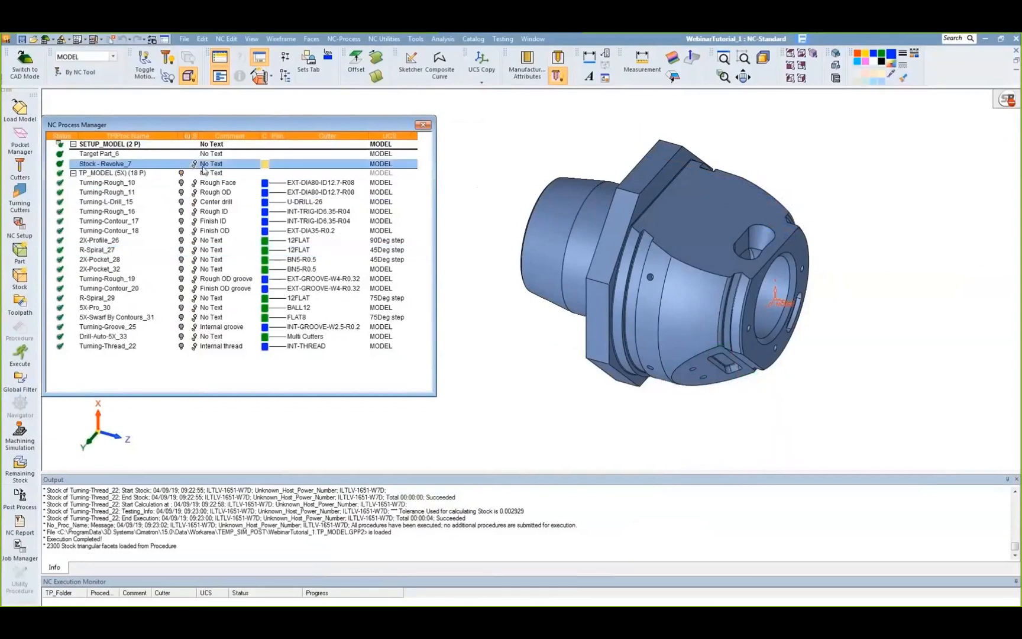
{"action": "left_click", "coordinate": [194, 164]}
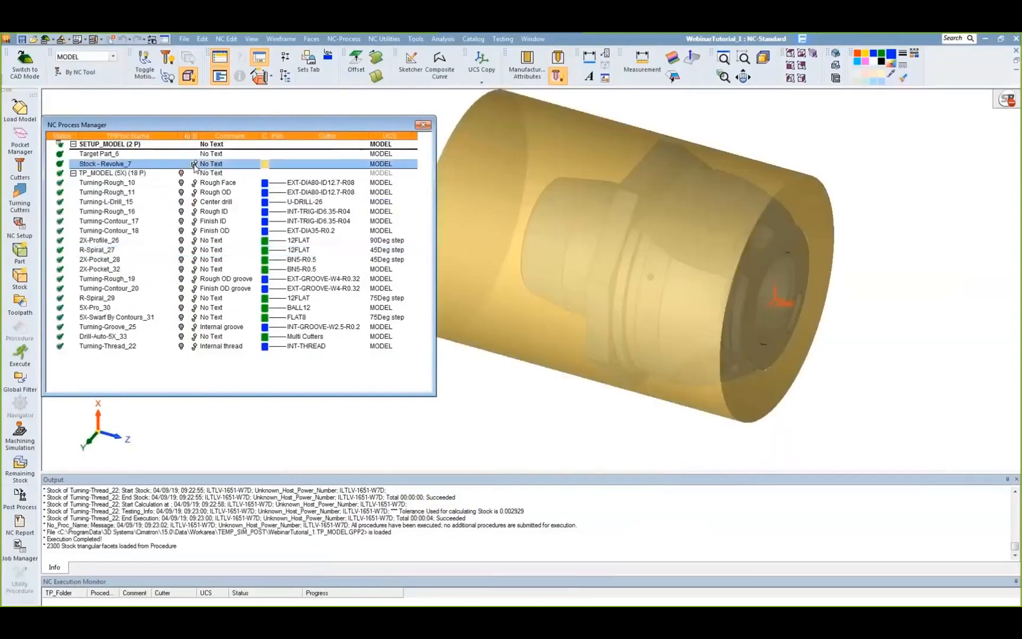
{"action": "left_click", "coordinate": [194, 165]}
{"action": "left_click", "coordinate": [195, 211]}
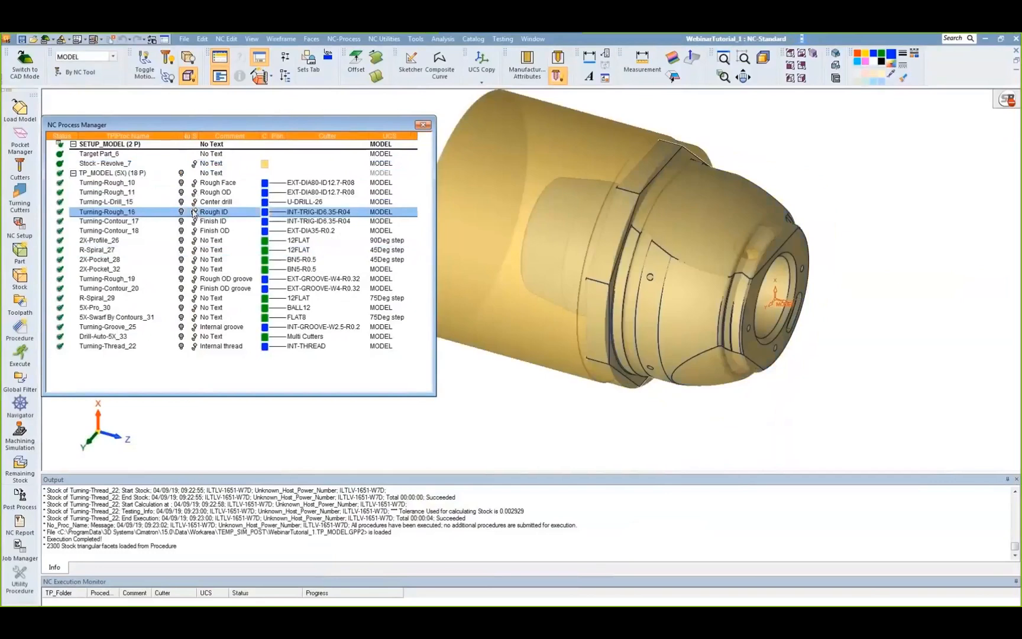
{"action": "left_click", "coordinate": [194, 211]}
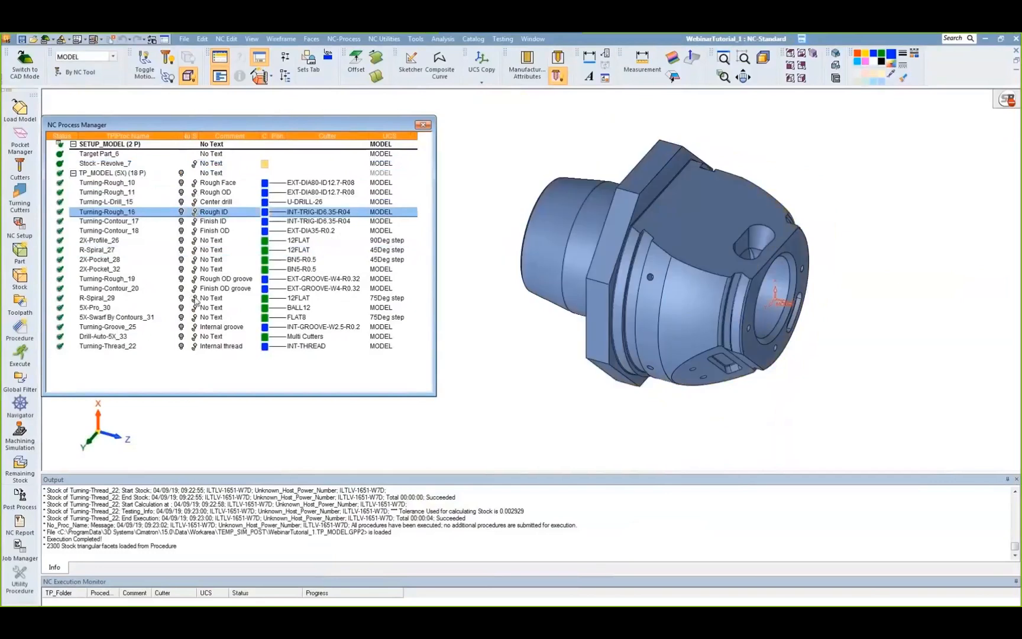
{"action": "left_click", "coordinate": [194, 298]}
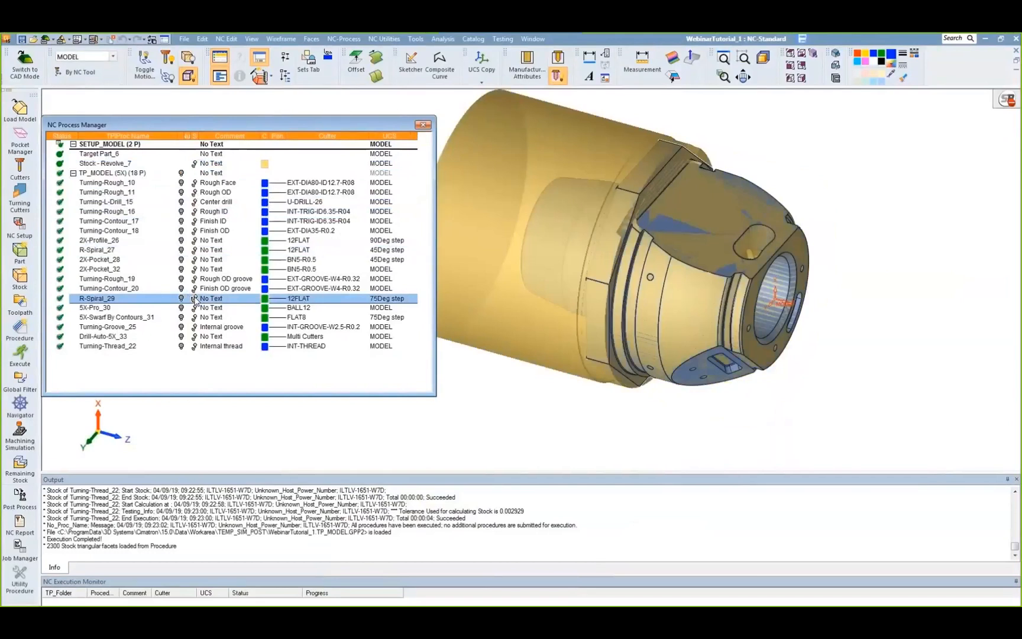
{"action": "left_click", "coordinate": [195, 298]}
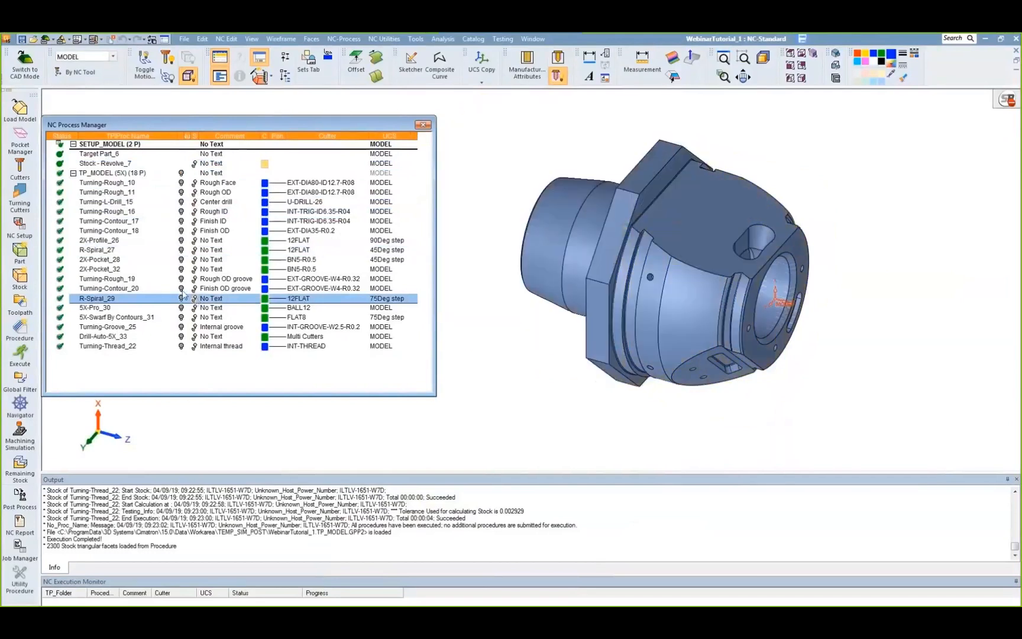
Step: Open the turning cutters list and preview each cutter from INT-TRIG-ID6.35-R04 down to INT-THREAD
{"action": "left_click", "coordinate": [19, 197]}
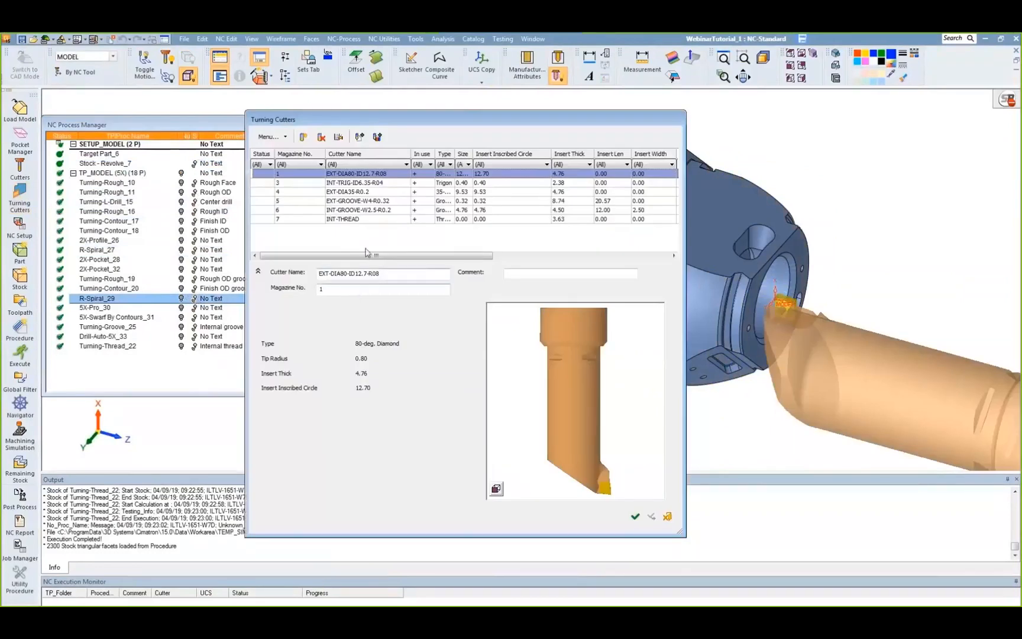
{"action": "left_click", "coordinate": [389, 183]}
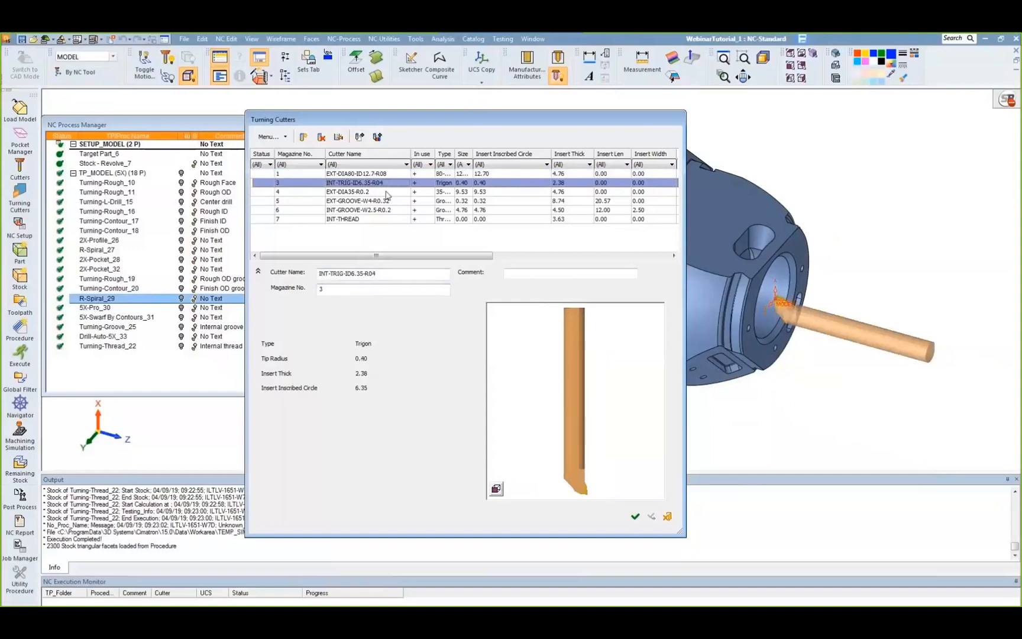
{"action": "left_click", "coordinate": [386, 193]}
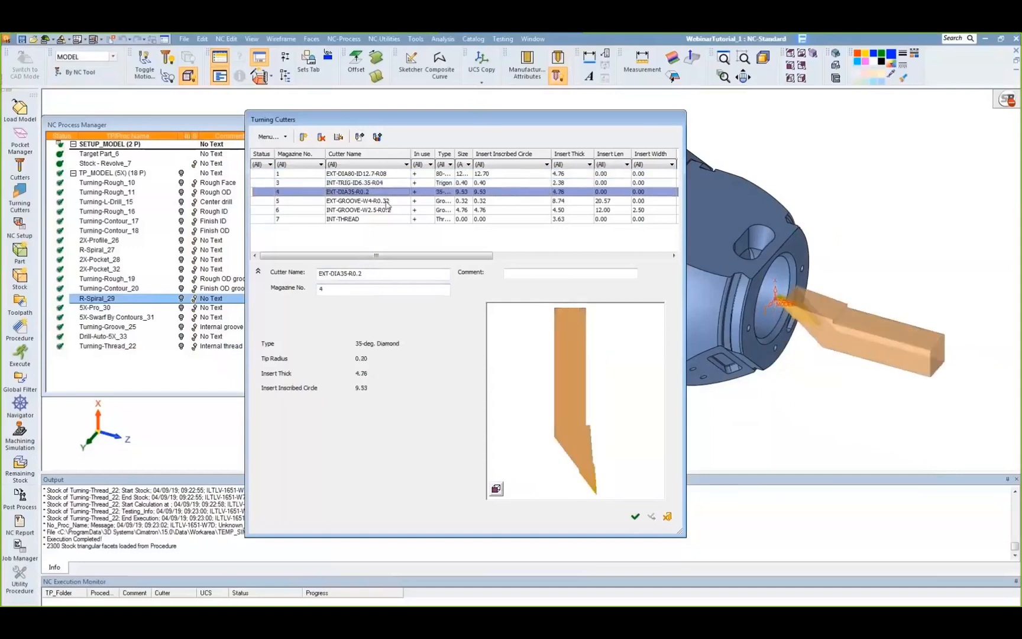
{"action": "left_click", "coordinate": [387, 202]}
{"action": "left_click", "coordinate": [388, 210]}
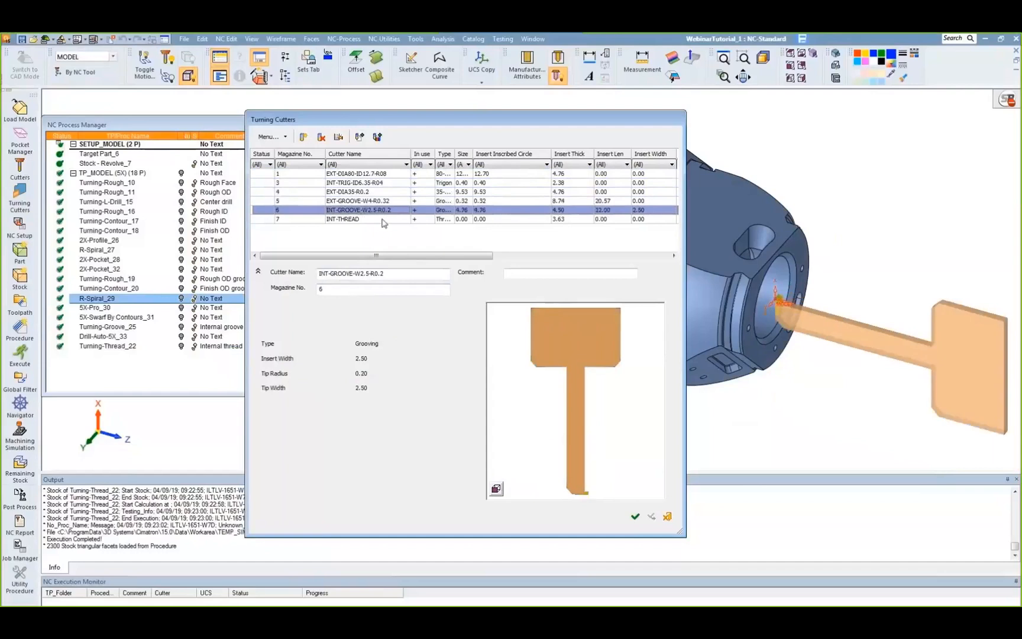
{"action": "left_click", "coordinate": [384, 220]}
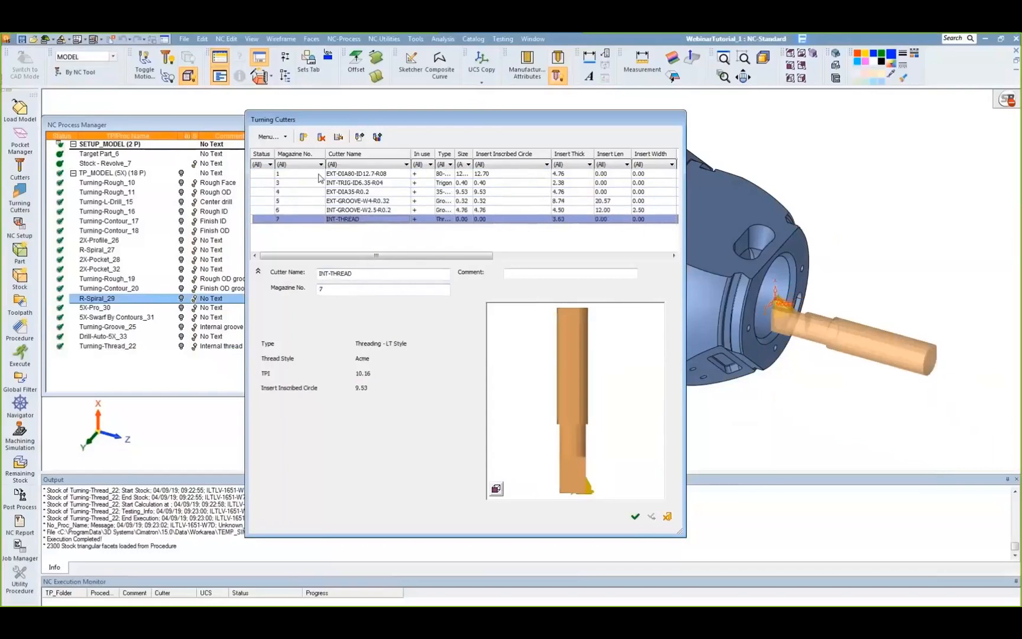
Step: Create a new turning cutter, browse the insert shapes, and define it as an 80° Diamond insert with a 1.20 mm tip radius
{"action": "left_click", "coordinate": [303, 141]}
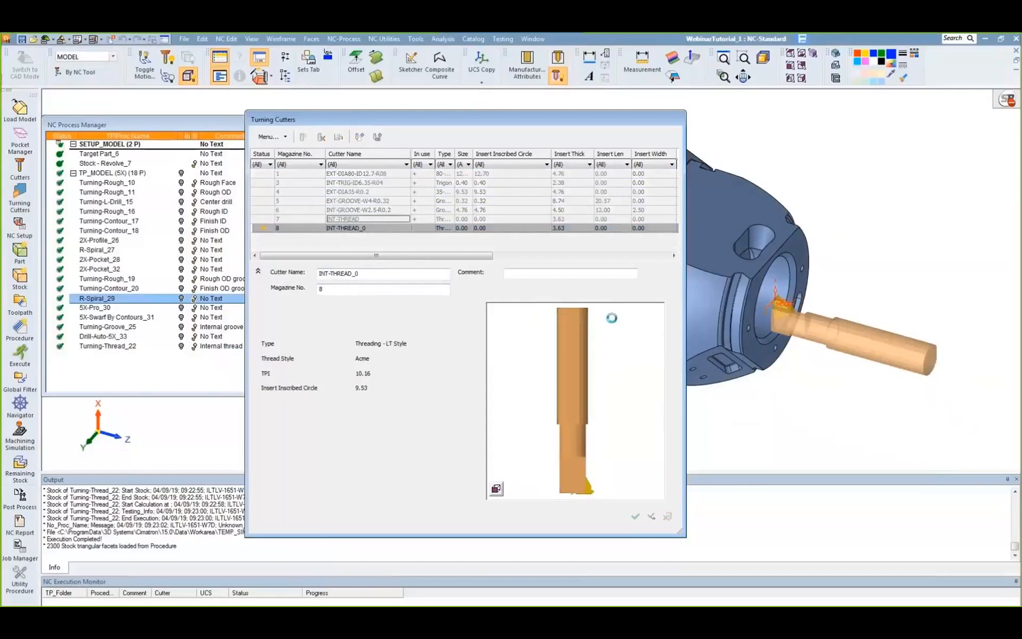
{"action": "left_click", "coordinate": [409, 142]}
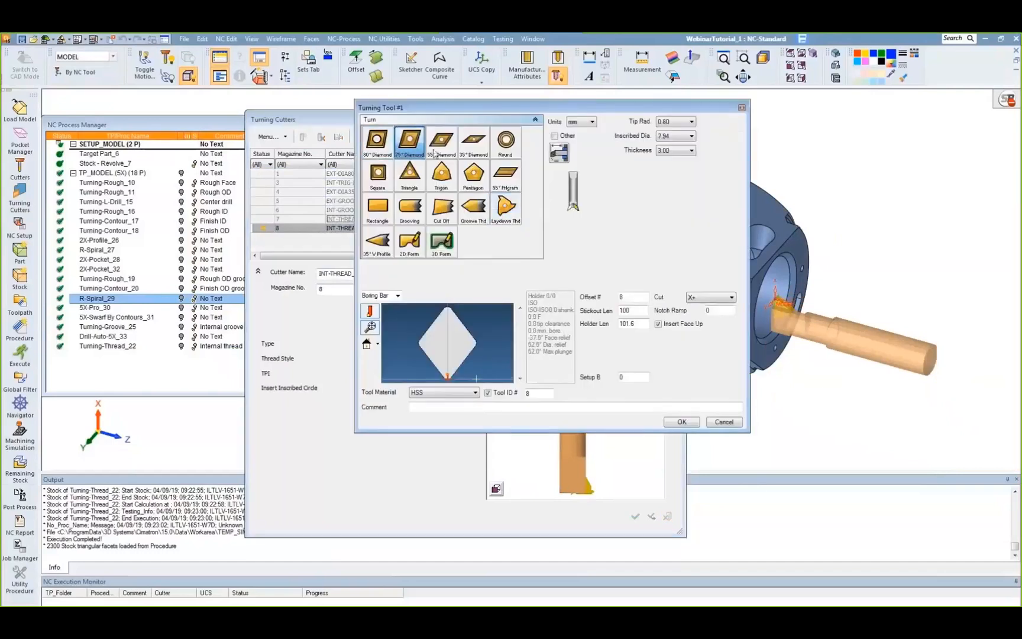
{"action": "left_click", "coordinate": [439, 150]}
{"action": "left_click", "coordinate": [480, 151]}
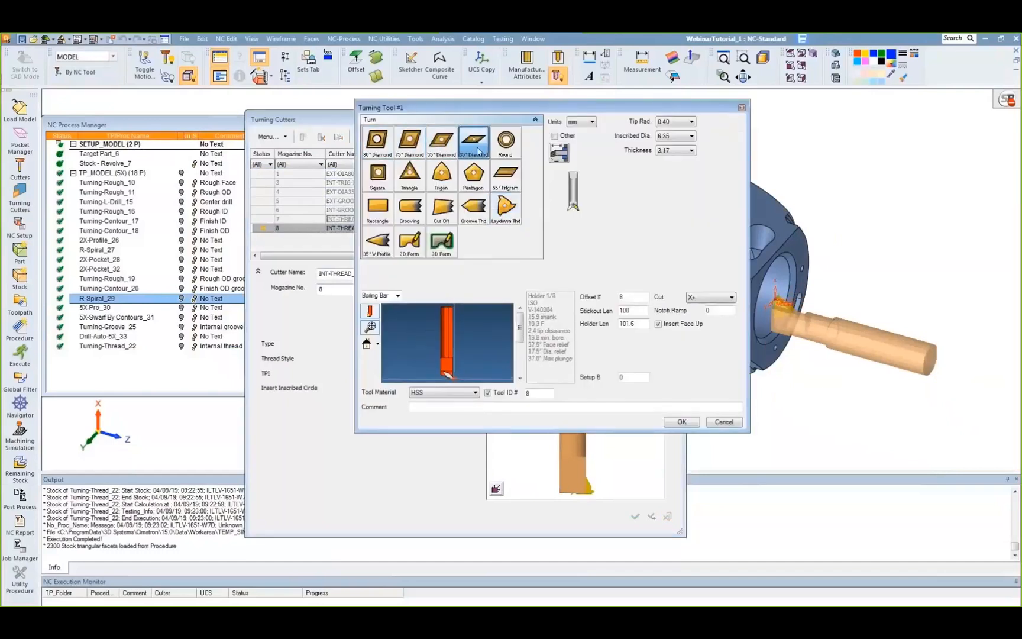
{"action": "left_click", "coordinate": [389, 186]}
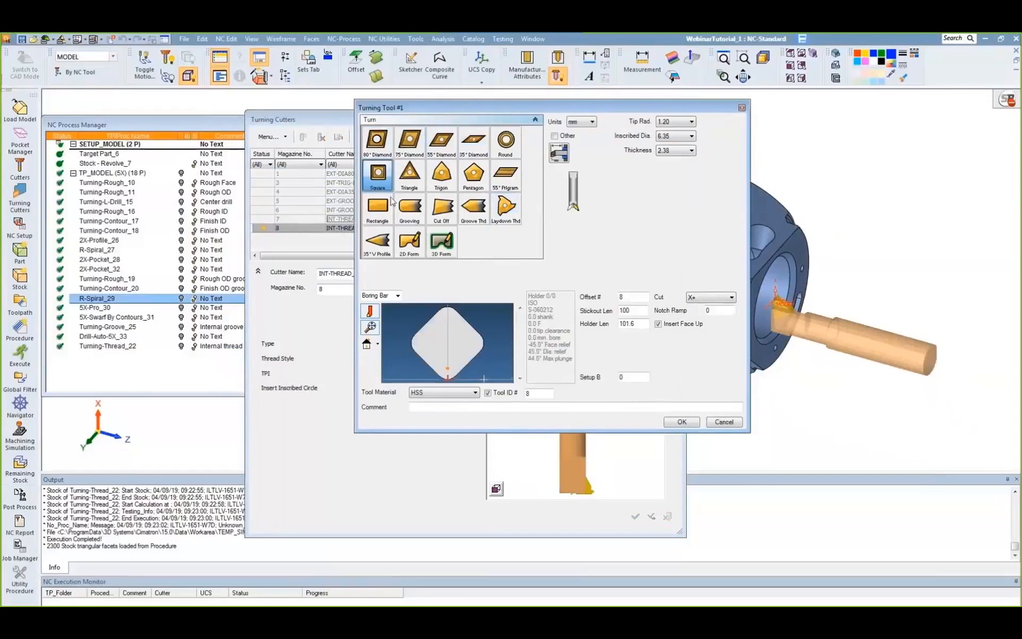
{"action": "left_click", "coordinate": [382, 151]}
{"action": "left_click", "coordinate": [691, 122]}
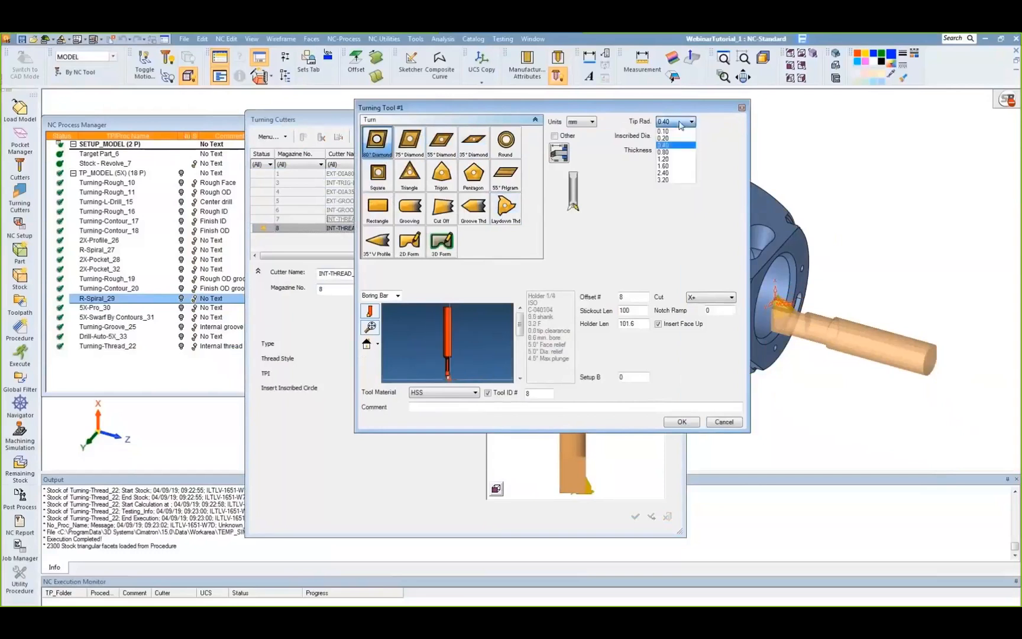
{"action": "left_click", "coordinate": [675, 160]}
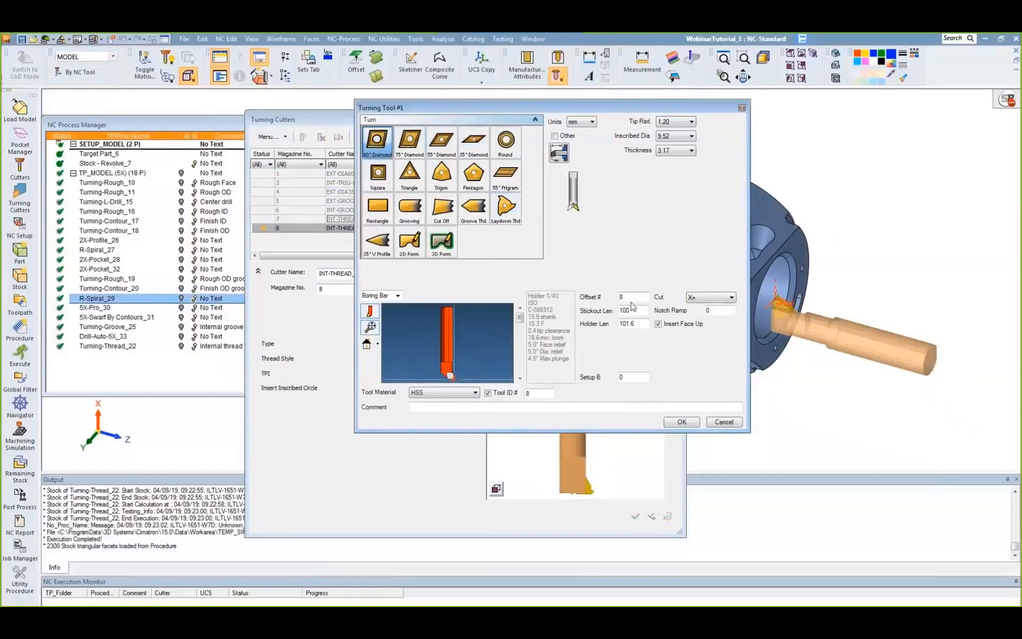
Step: Change the new cutter's holder type to Tool Holder, choose holder 13 of 26, and save the cutter
{"action": "scroll", "coordinate": [523, 365], "scroll_direction": "down", "scroll_amount": 4}
{"action": "scroll", "coordinate": [523, 365], "scroll_direction": "down", "scroll_amount": 4}
{"action": "left_click", "coordinate": [385, 294]}
{"action": "left_click", "coordinate": [374, 331]}
{"action": "scroll", "coordinate": [518, 352], "scroll_direction": "down", "scroll_amount": 4}
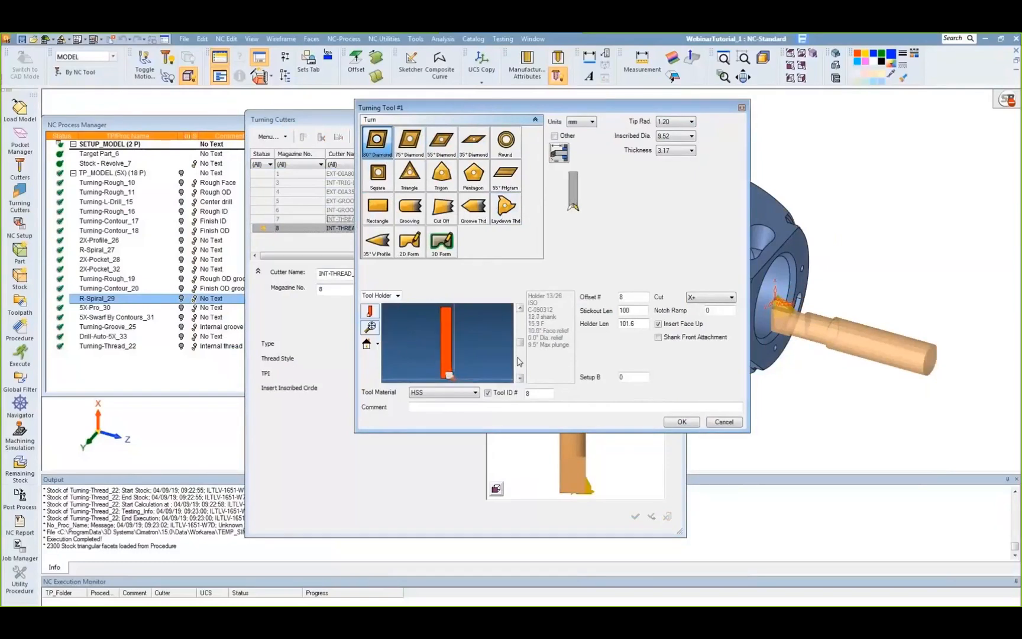
{"action": "left_click", "coordinate": [681, 423]}
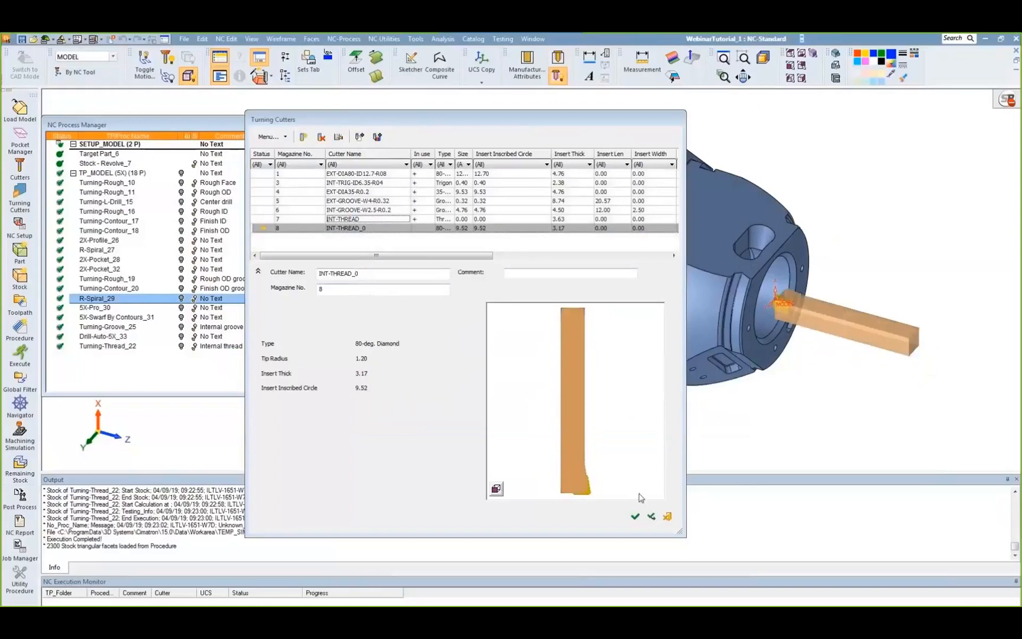
{"action": "left_click", "coordinate": [635, 516]}
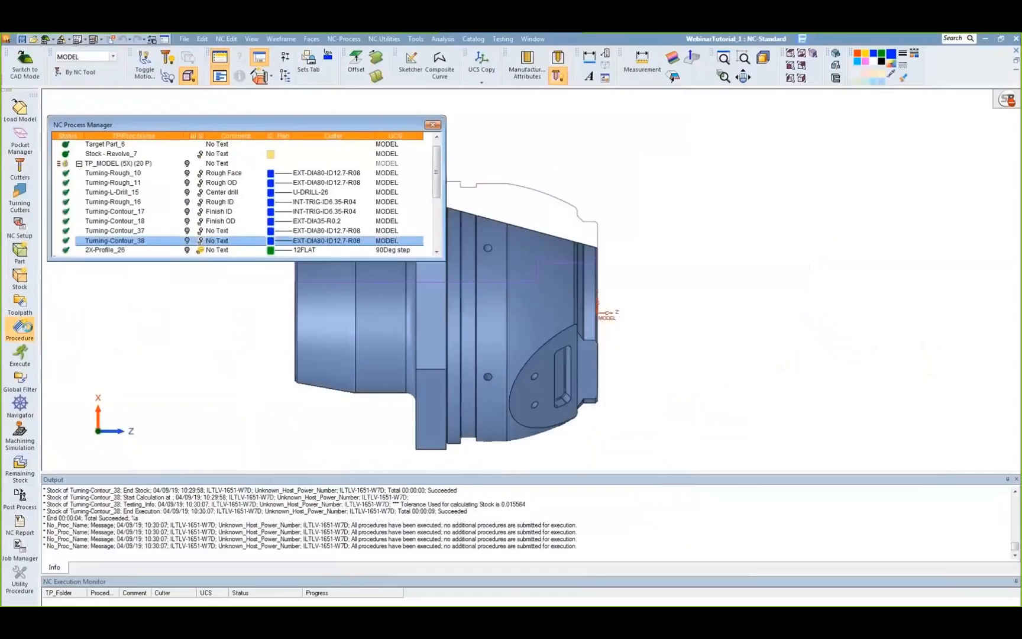
Step: Start a new procedure with main selection Turning and subselection Contour
{"action": "left_click", "coordinate": [20, 328]}
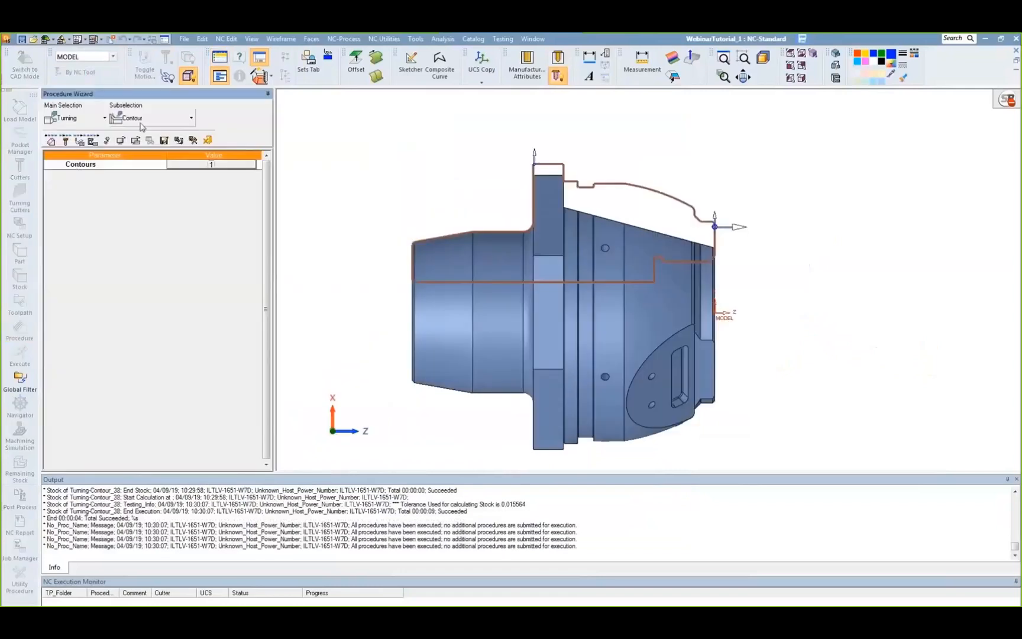
{"action": "left_click", "coordinate": [89, 118]}
{"action": "left_click", "coordinate": [89, 118]}
{"action": "left_click", "coordinate": [157, 118]}
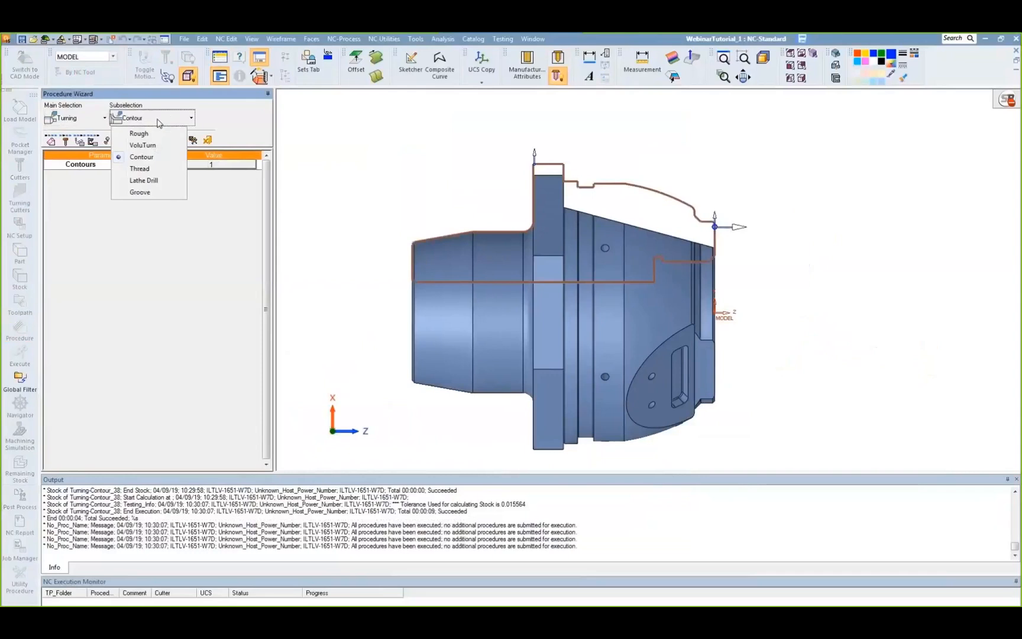
{"action": "left_click", "coordinate": [153, 156]}
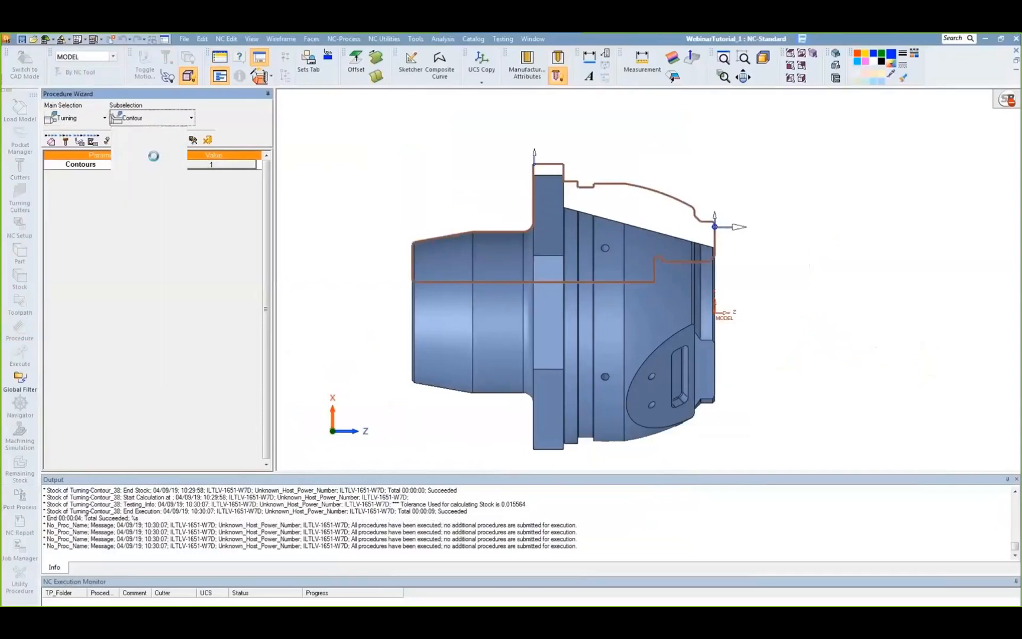
Step: Open the procedure's part-profile contour, check its start and end points, and accept the contour selection
{"action": "left_click", "coordinate": [196, 166]}
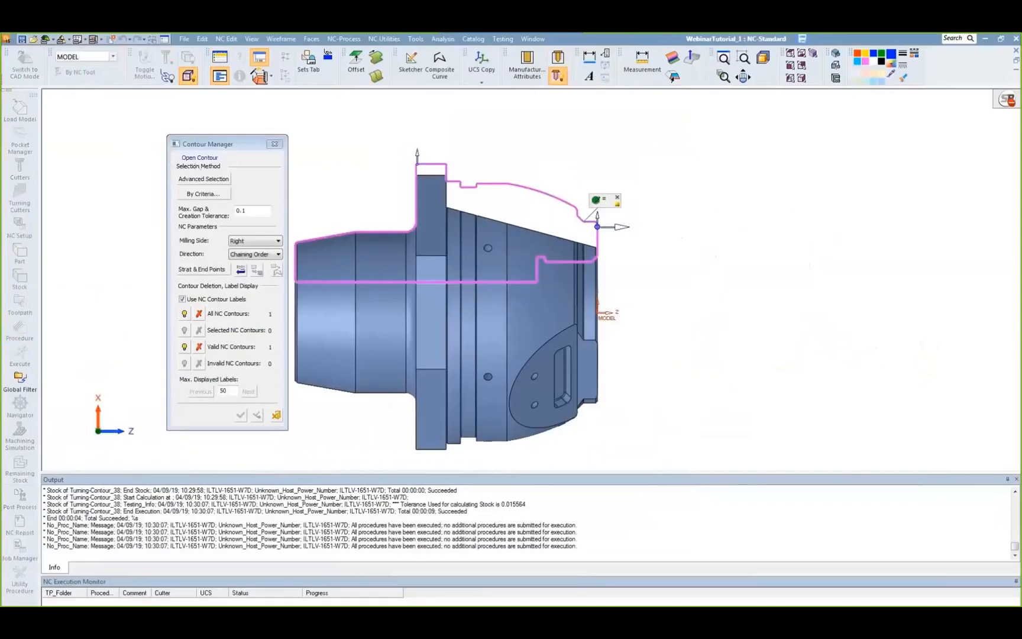
{"action": "left_click", "coordinate": [501, 182]}
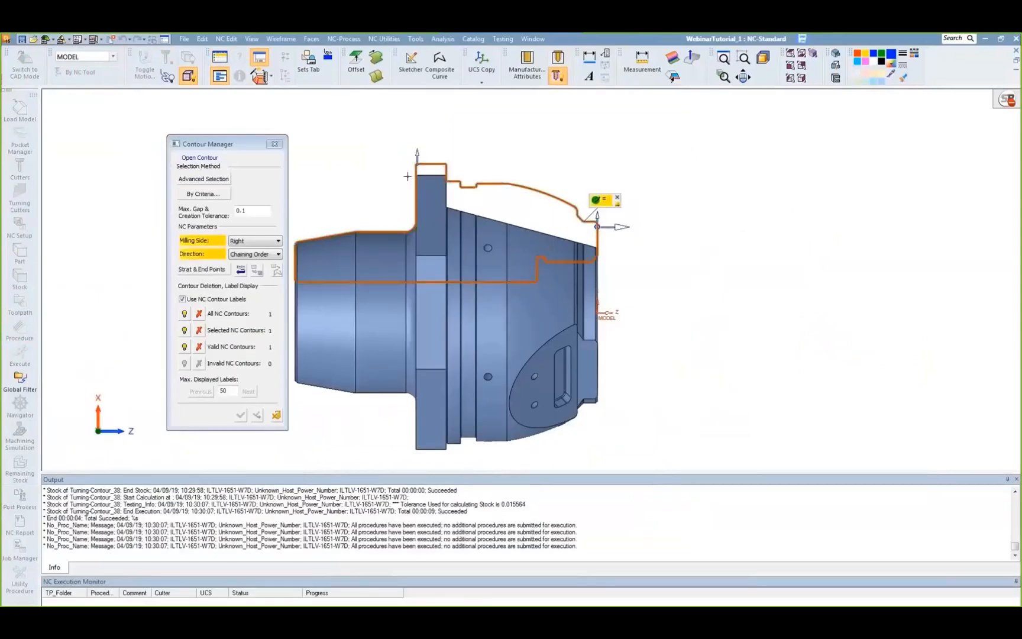
{"action": "left_click", "coordinate": [202, 269]}
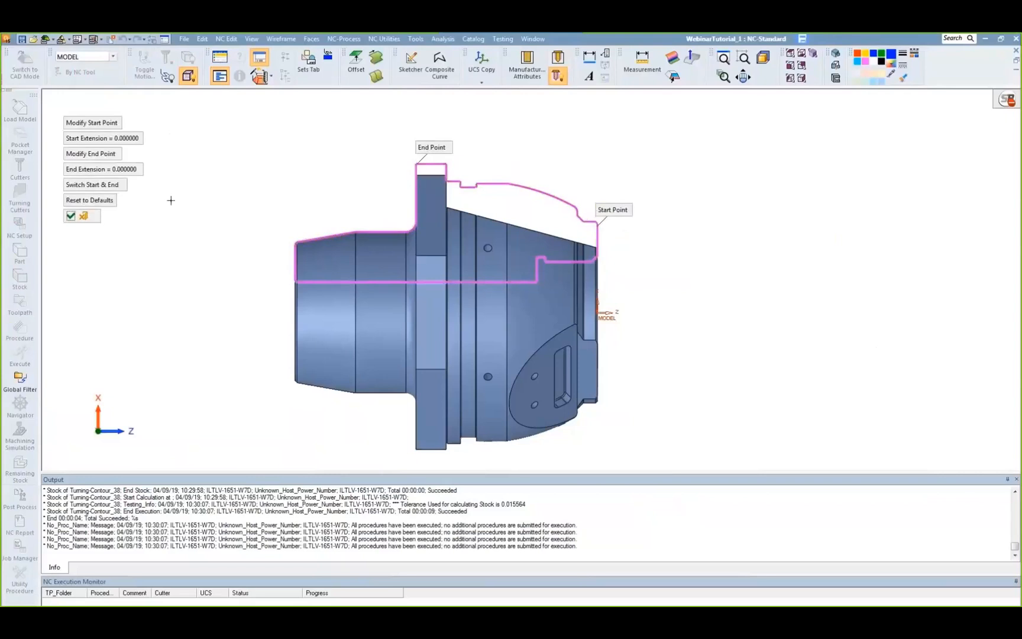
{"action": "left_click", "coordinate": [69, 217]}
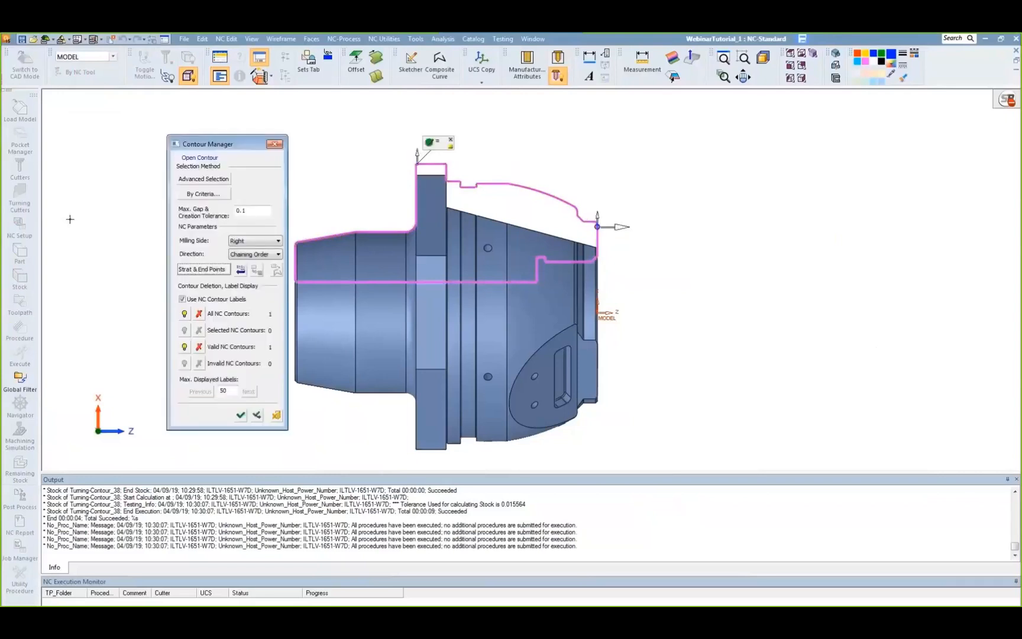
{"action": "left_click", "coordinate": [239, 415]}
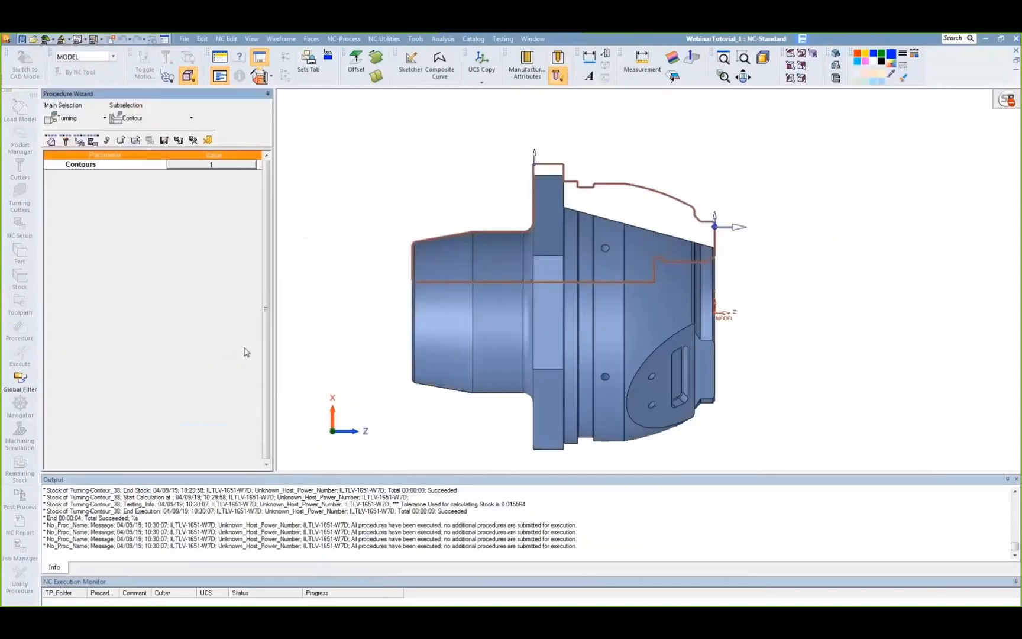
Step: Assign the turning cutter EXT-DIA80-ID12.7-R08 to the contour procedure
{"action": "left_click", "coordinate": [66, 140]}
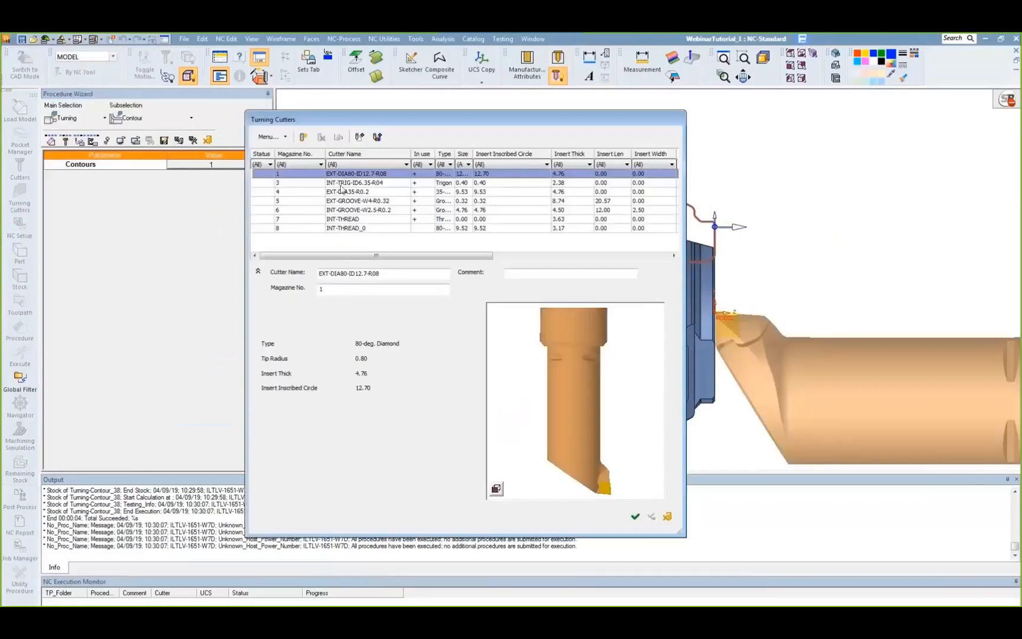
{"action": "left_click", "coordinate": [342, 185]}
{"action": "left_click", "coordinate": [367, 174]}
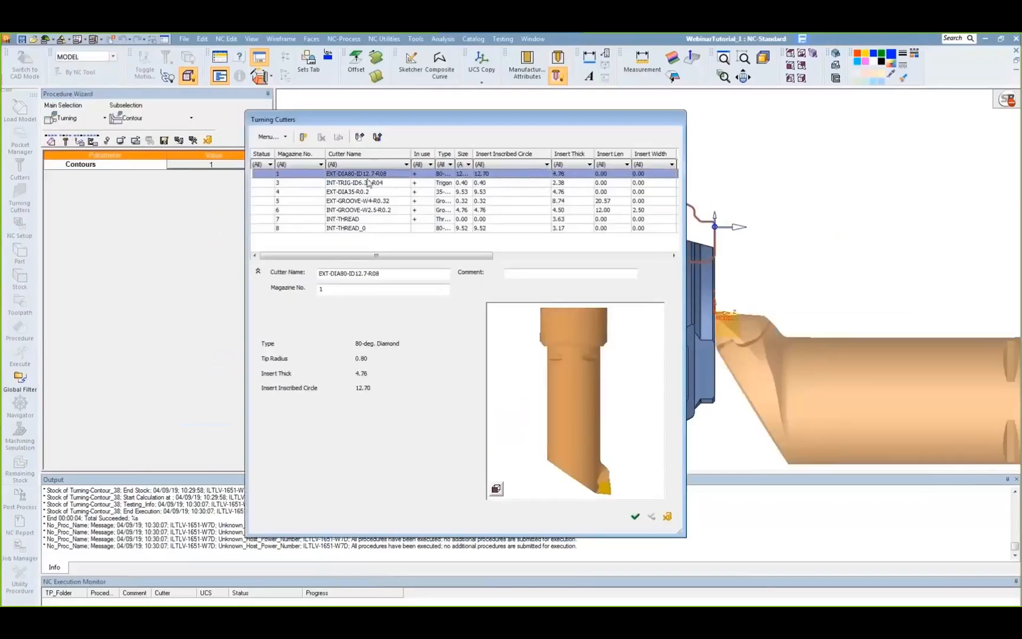
{"action": "left_click", "coordinate": [636, 517]}
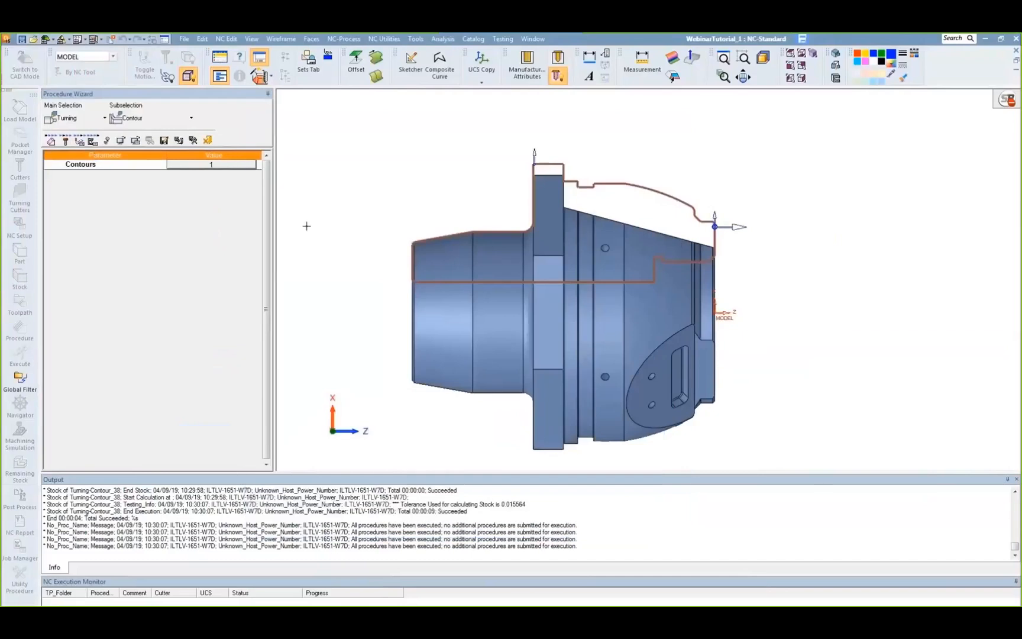
Step: Open the procedure's tool trajectory settings and set the contour's finish stock to 0.1
{"action": "left_click", "coordinate": [83, 143]}
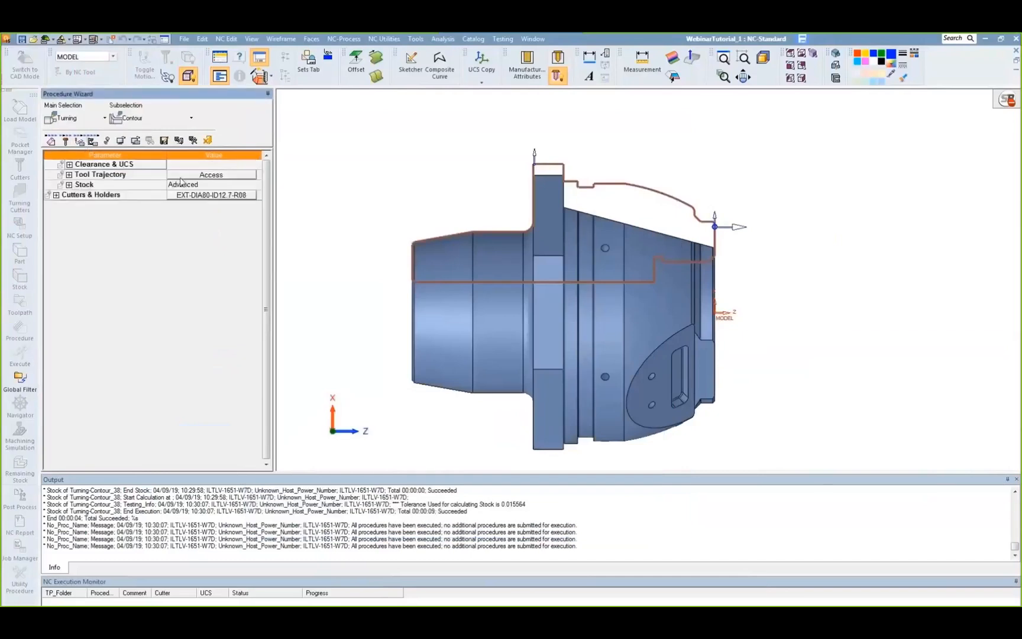
{"action": "left_click", "coordinate": [205, 176]}
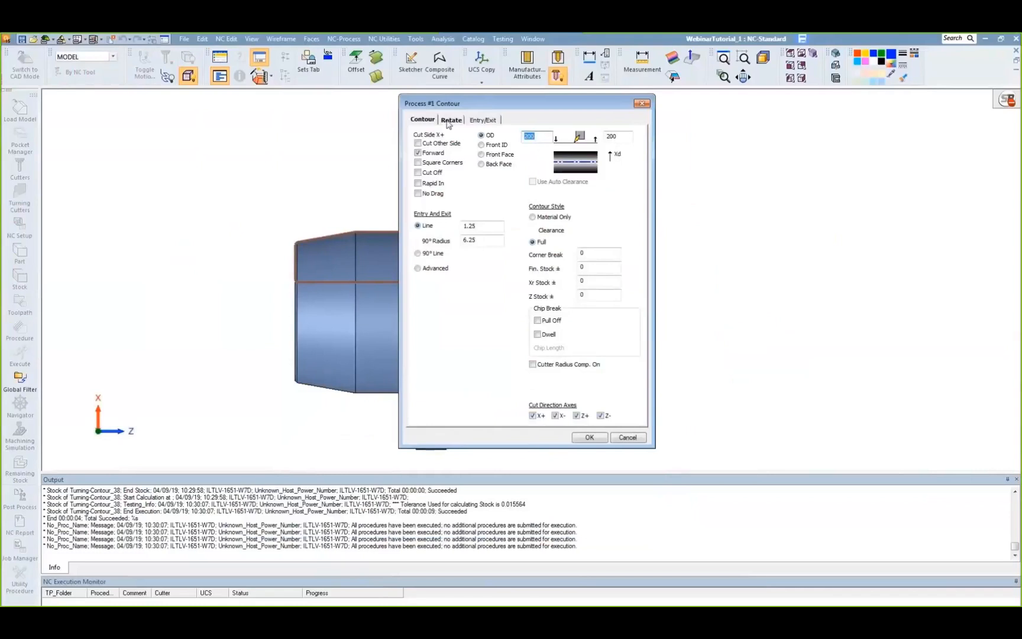
{"action": "left_click", "coordinate": [599, 267]}
{"action": "type", "text": ".1"}
Step: Set the tool's holder angle to 85 in the rotation settings and confirm the contour process
{"action": "left_click", "coordinate": [461, 121]}
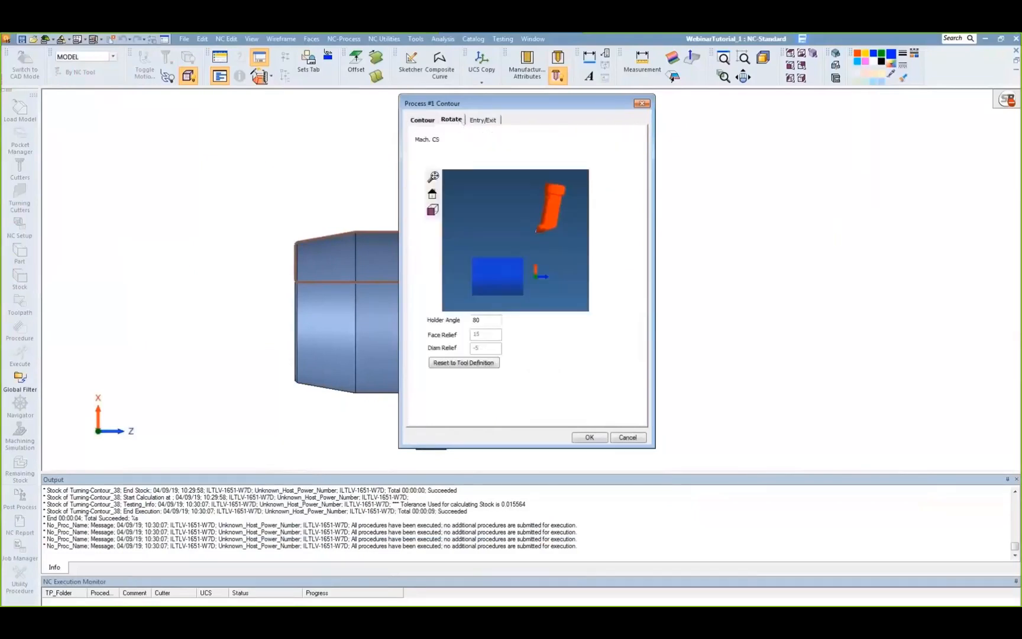
{"action": "double_click", "coordinate": [495, 320]}
{"action": "type", "text": "85"}
{"action": "left_click", "coordinate": [594, 437]}
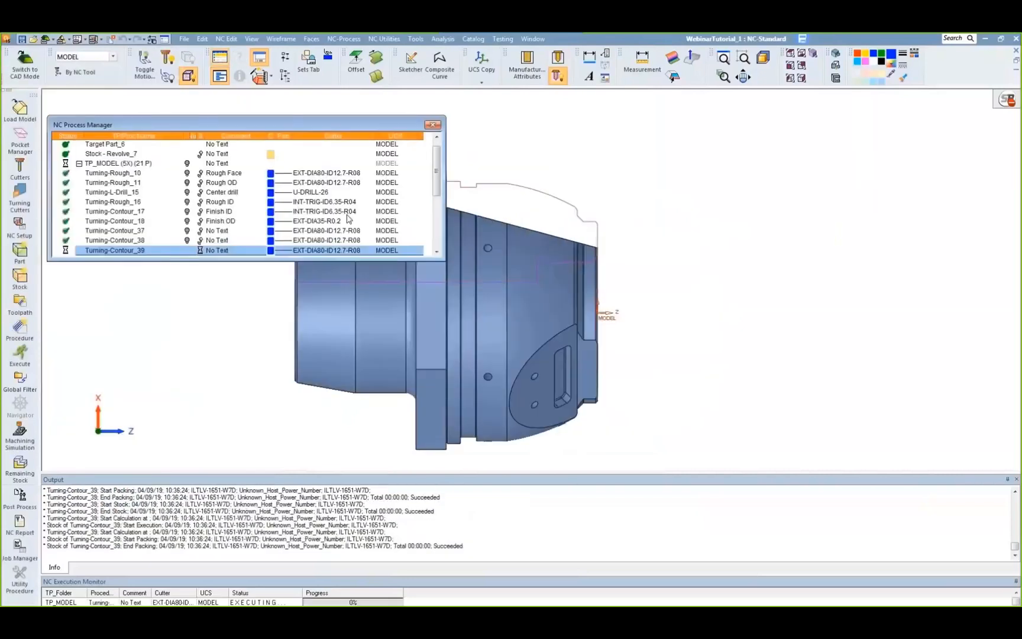
Step: Play the toolpath of the Finish ID procedure Turning-Contour_17 forward in the Navigator with the part sectioned, and exit the Navigator
{"action": "left_click", "coordinate": [348, 215]}
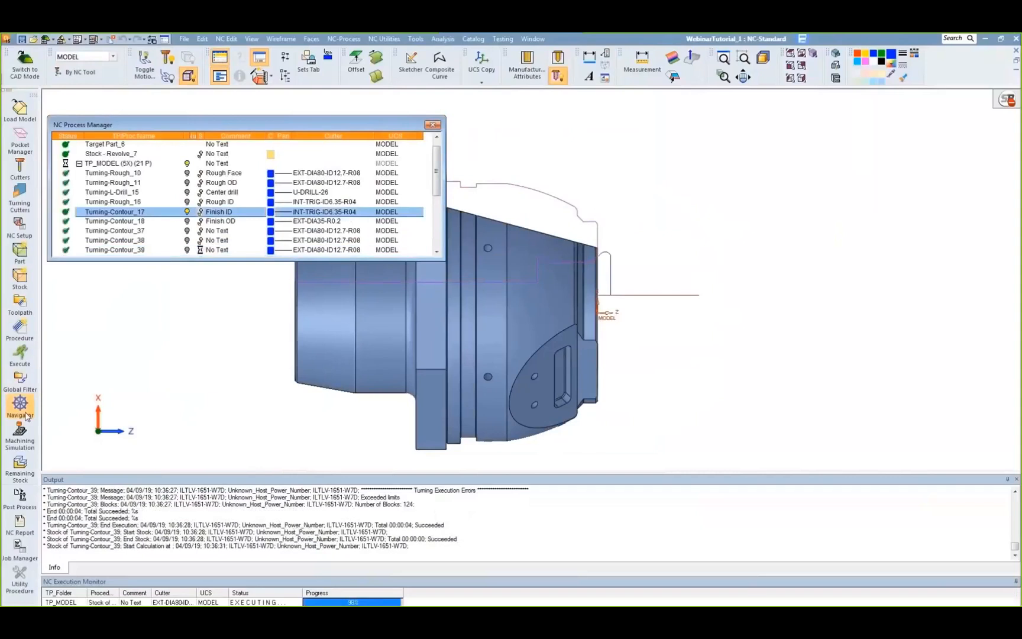
{"action": "left_click", "coordinate": [25, 414]}
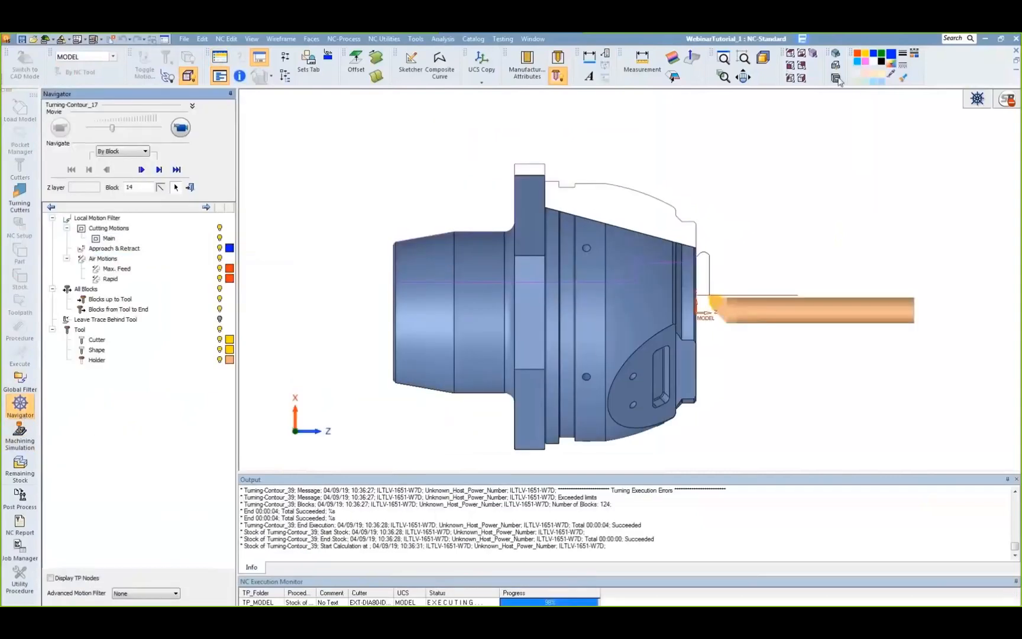
{"action": "left_click", "coordinate": [182, 129]}
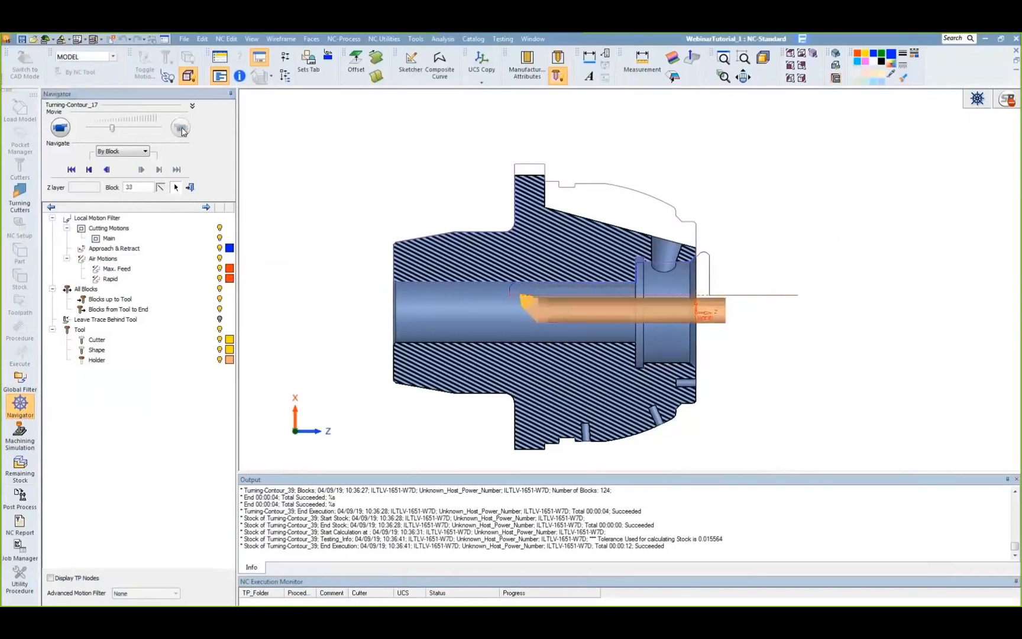
{"action": "left_click", "coordinate": [189, 187]}
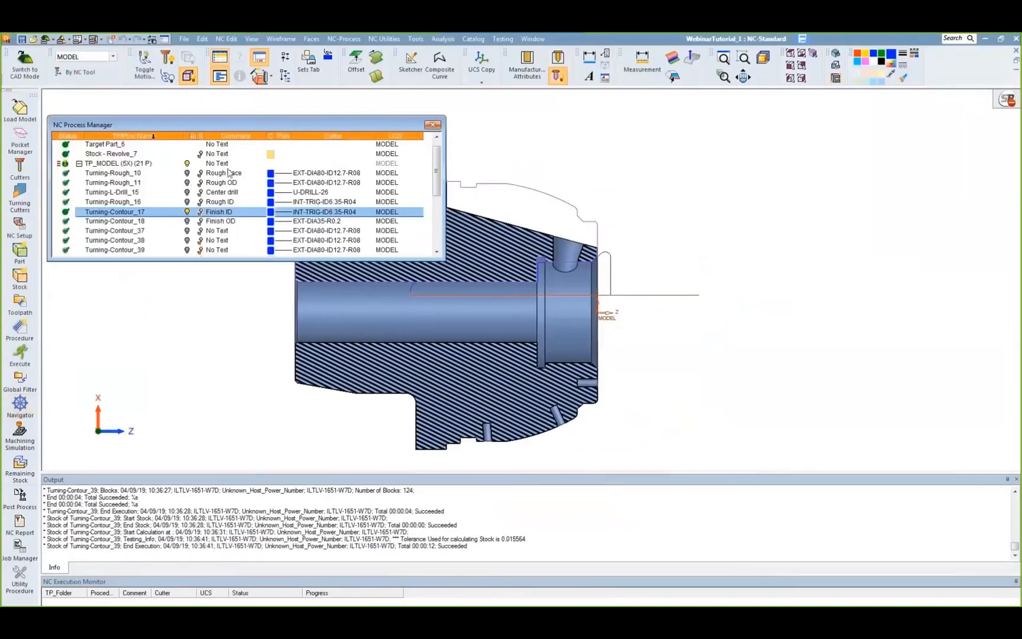
Step: Launch a machining simulation of the whole TP_MODEL toolpath on the Mazak-Integrex-420H machine with material removal and part checking
{"action": "left_click", "coordinate": [122, 166]}
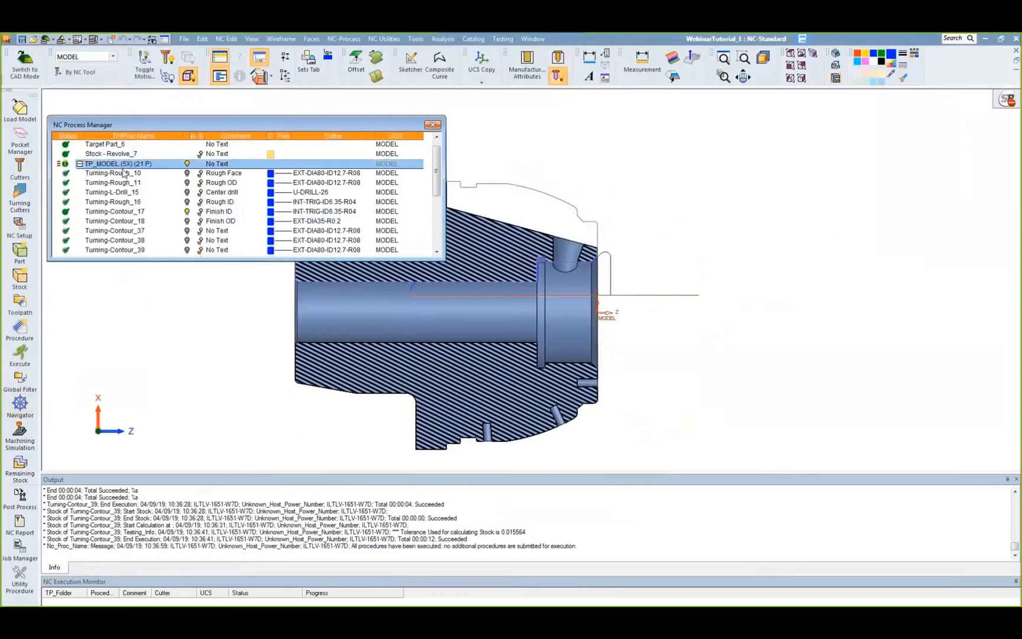
{"action": "left_click", "coordinate": [20, 436]}
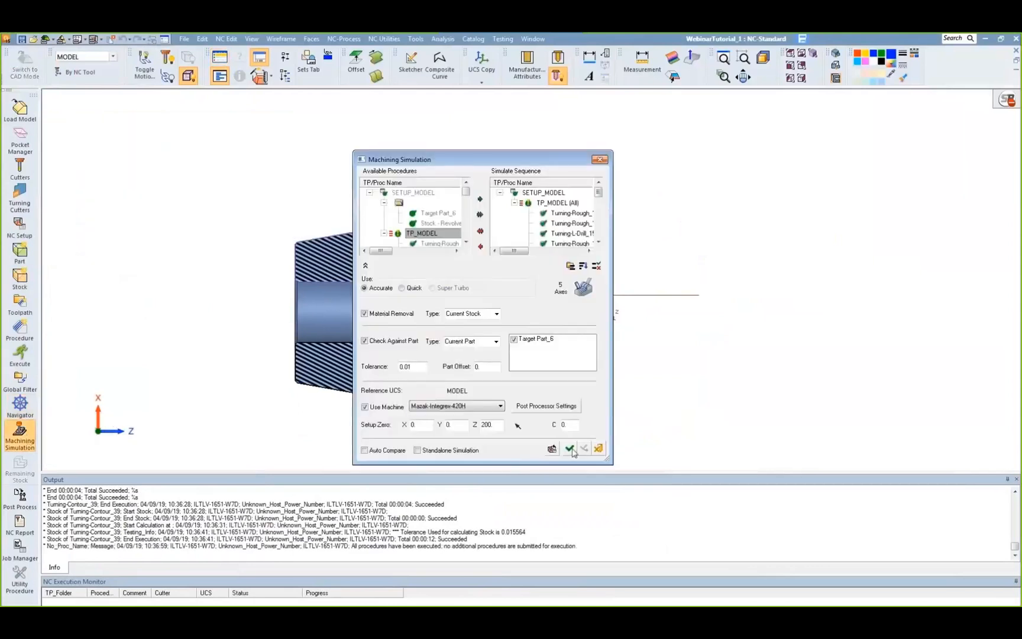
{"action": "left_click", "coordinate": [571, 448]}
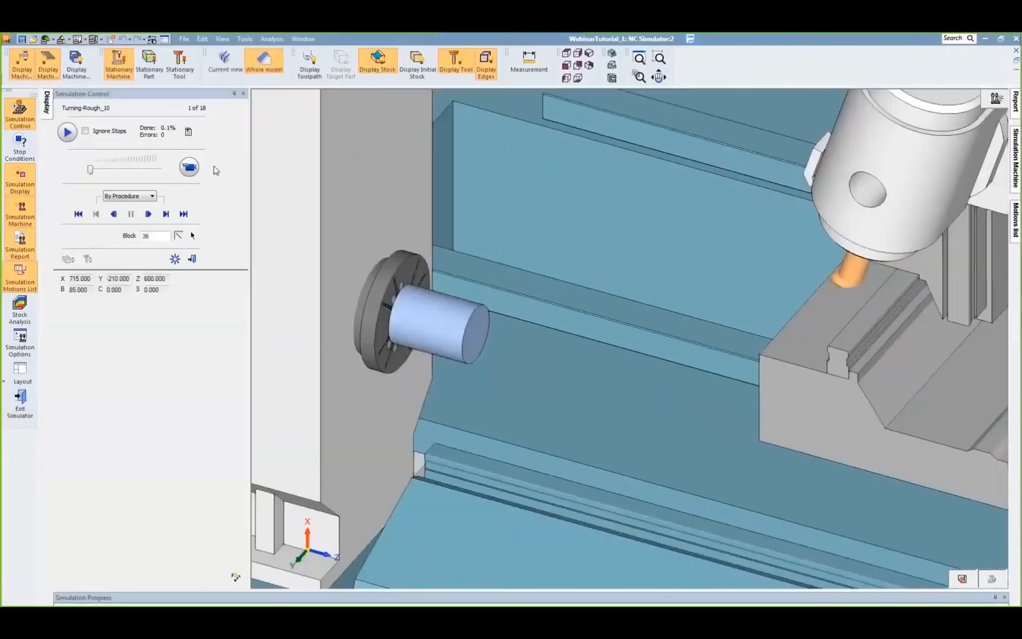
Step: Run the machine simulation procedure by procedure through the turning operations and on into the 5-axis milling operations
{"action": "left_click", "coordinate": [189, 170]}
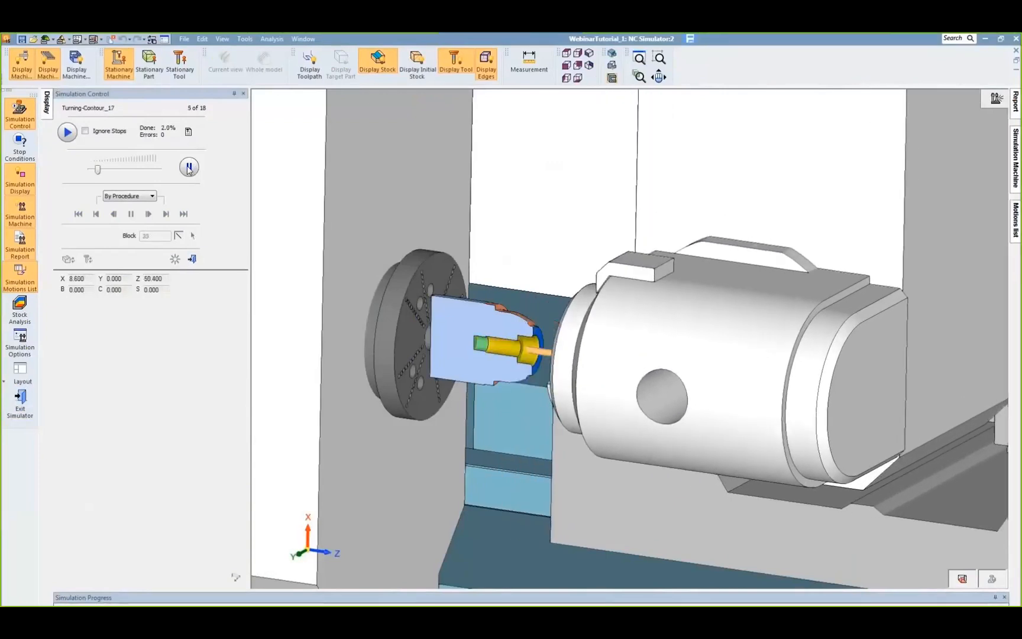
{"action": "left_click", "coordinate": [189, 168]}
{"action": "left_click", "coordinate": [192, 168]}
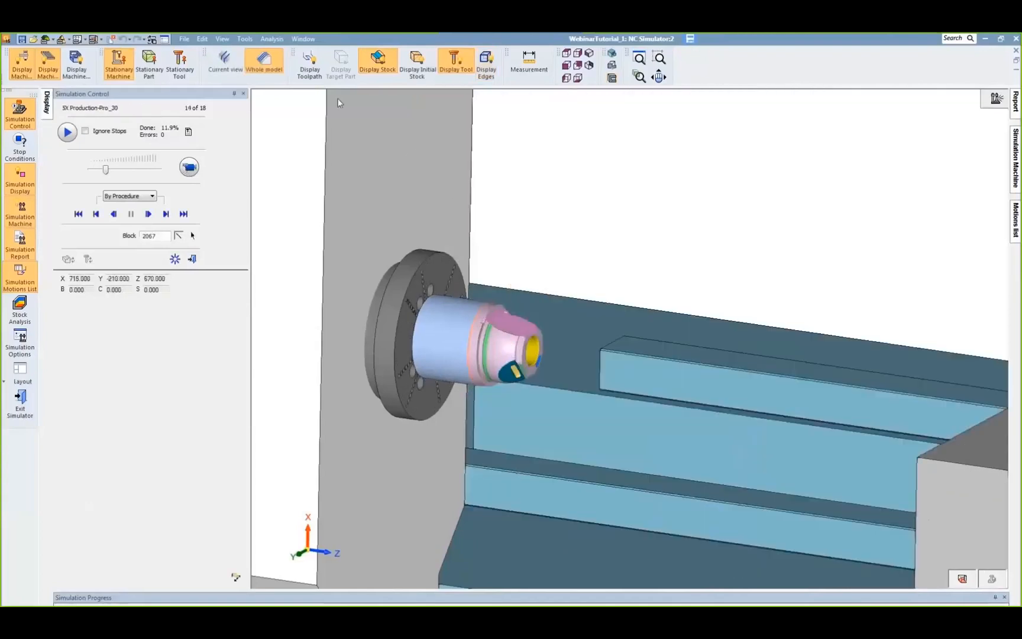
{"action": "left_click", "coordinate": [189, 168]}
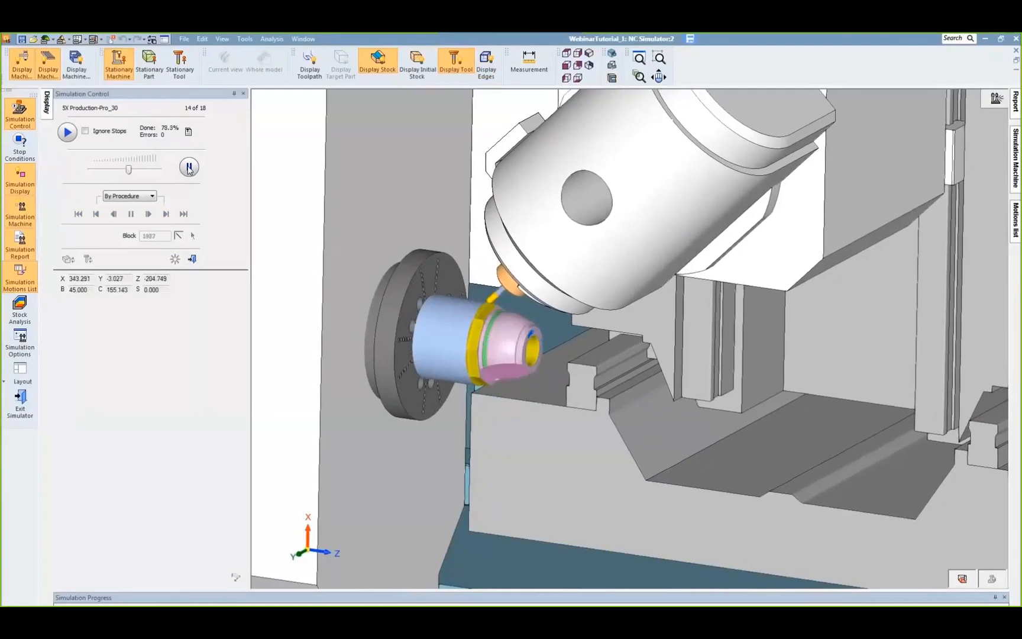
{"action": "left_click", "coordinate": [189, 169]}
{"action": "left_click", "coordinate": [189, 168]}
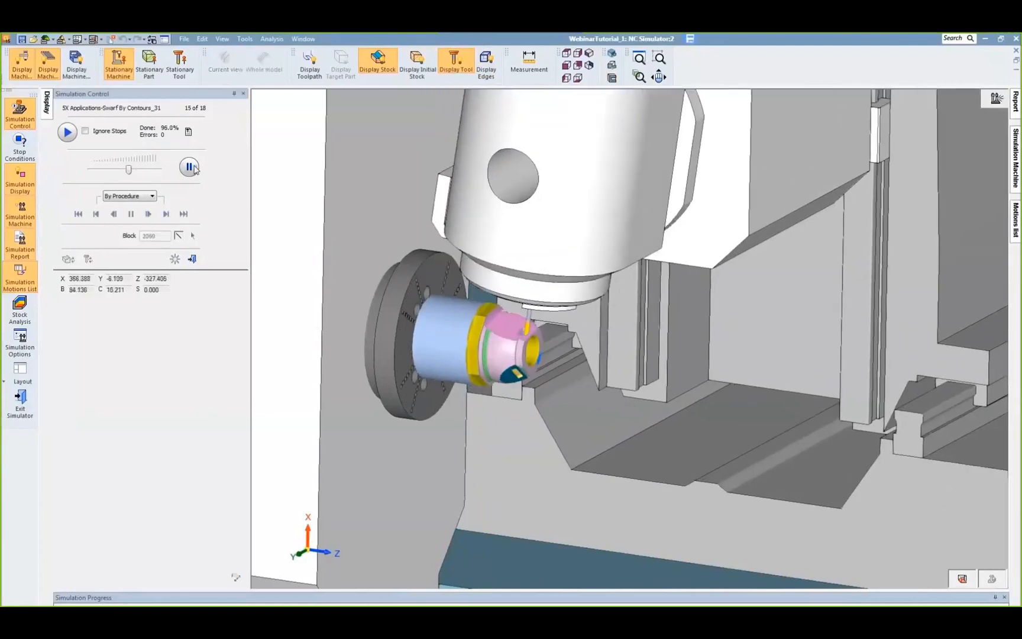